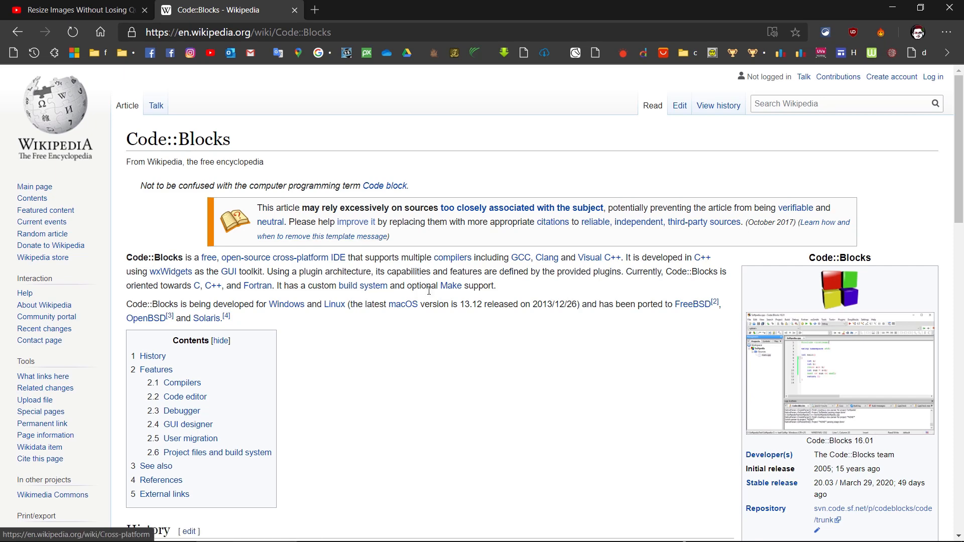
pyautogui.scroll(-3, 679, 343)
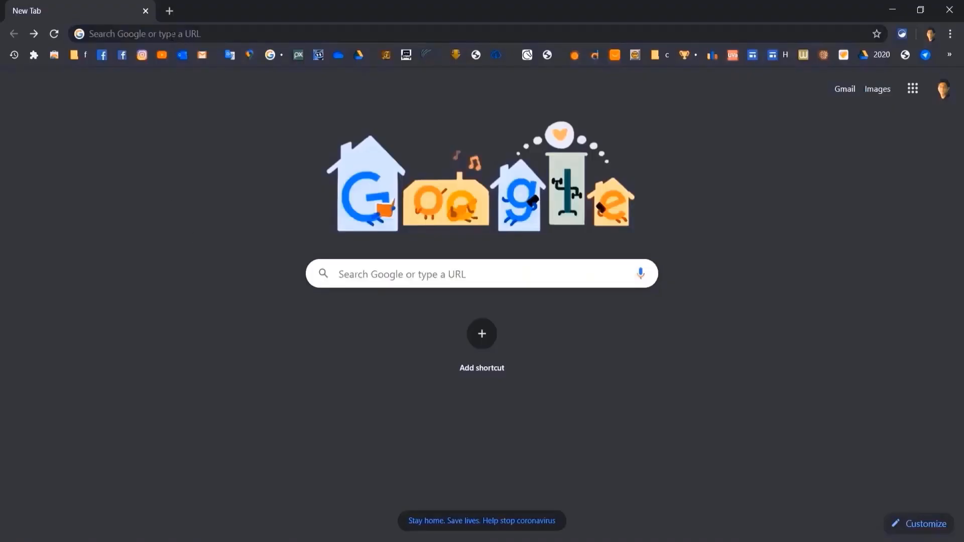
# - Search Google for codeblocks and open the official Code::Blocks website from the results
pyautogui.click(171, 34)
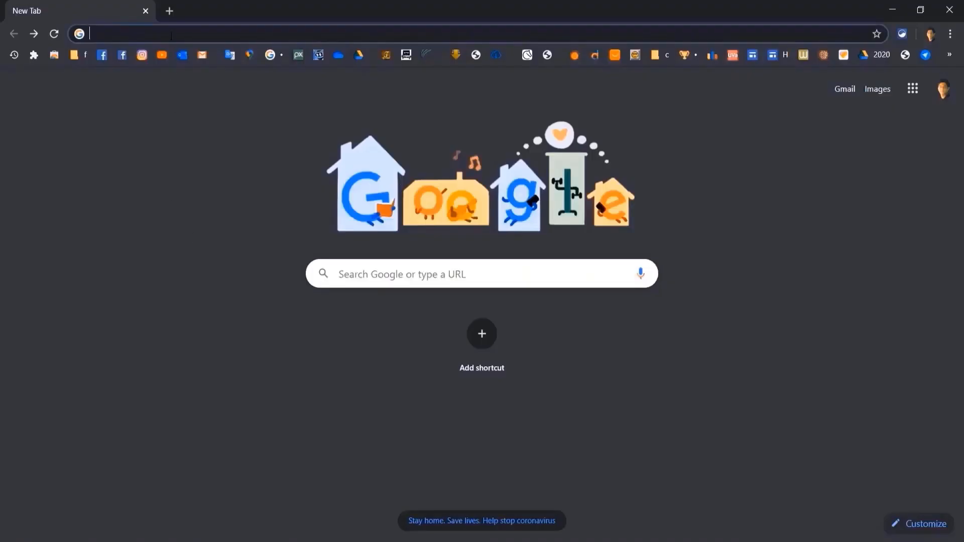
pyautogui.write('coder')
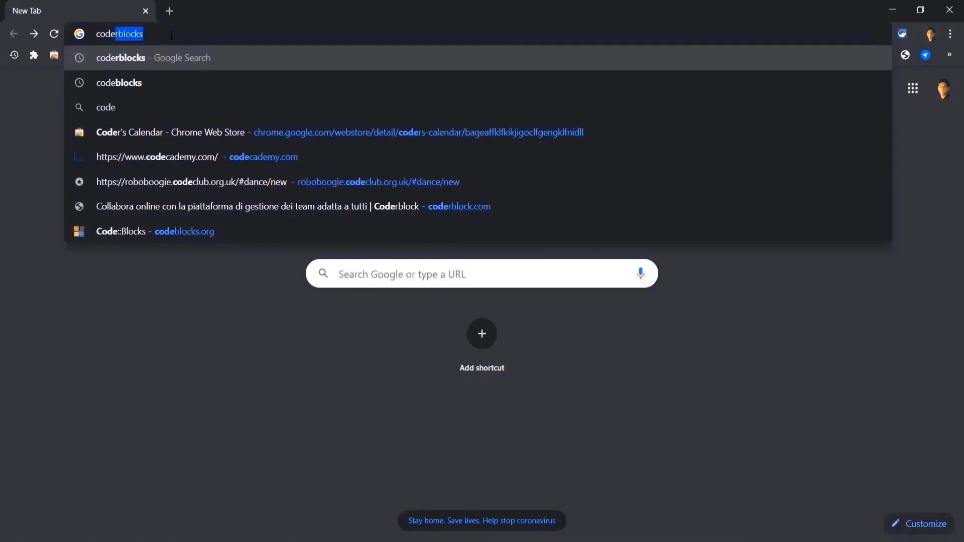
pyautogui.press('BackSpace')
pyautogui.press('BackSpace')
pyautogui.write('blocks')
pyautogui.press('Return')
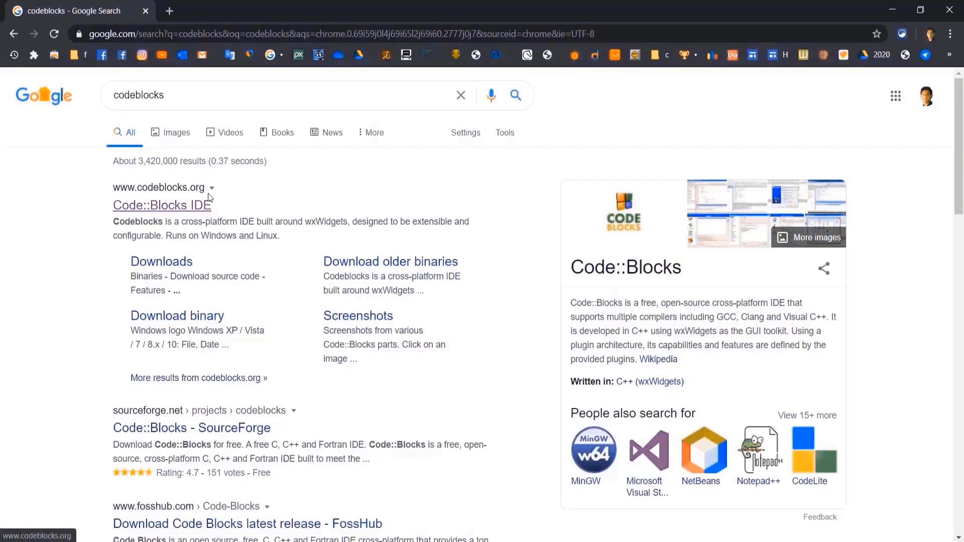
pyautogui.click(183, 206)
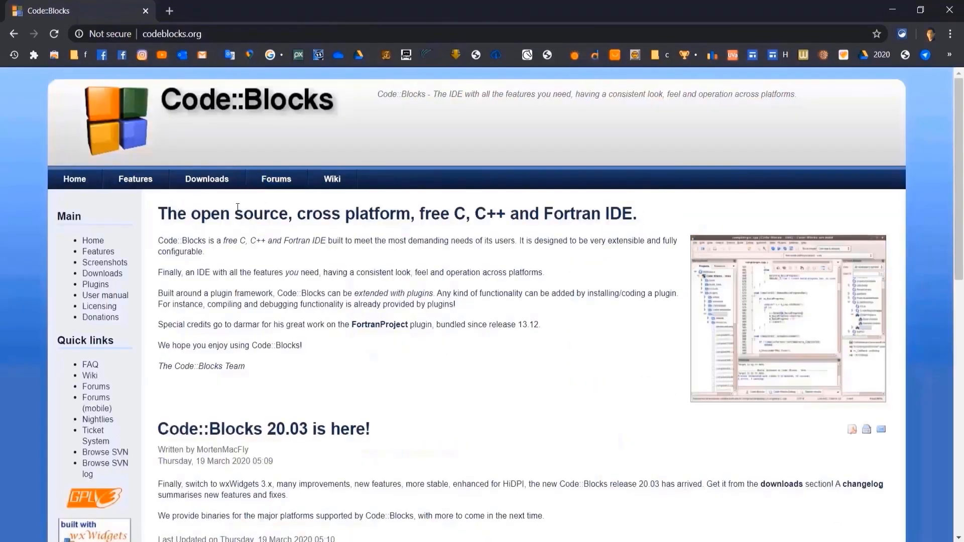
# - Find the Windows binary releases in the site's downloads and choose the Sourceforge.net source for codeblocks-20.03mingw-setup.exe
pyautogui.click(215, 182)
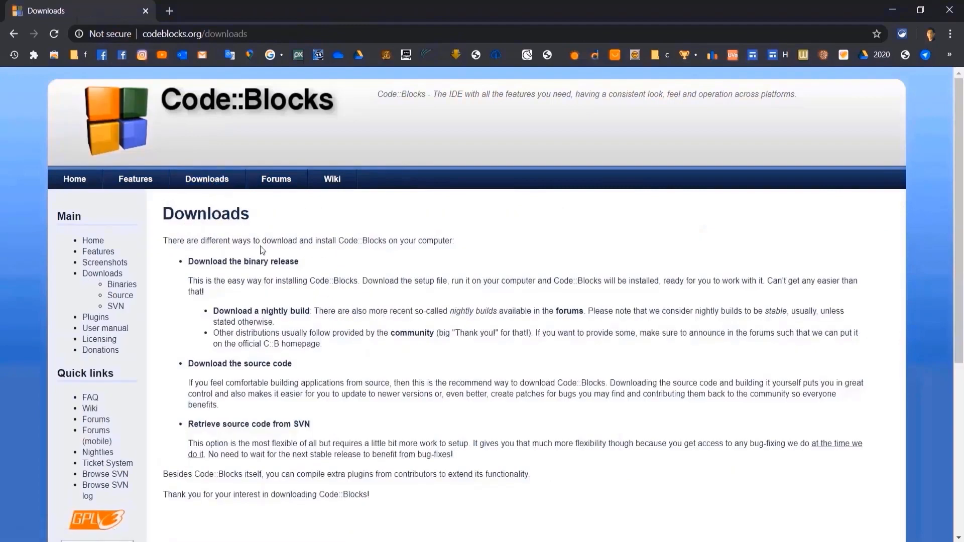
pyautogui.click(291, 262)
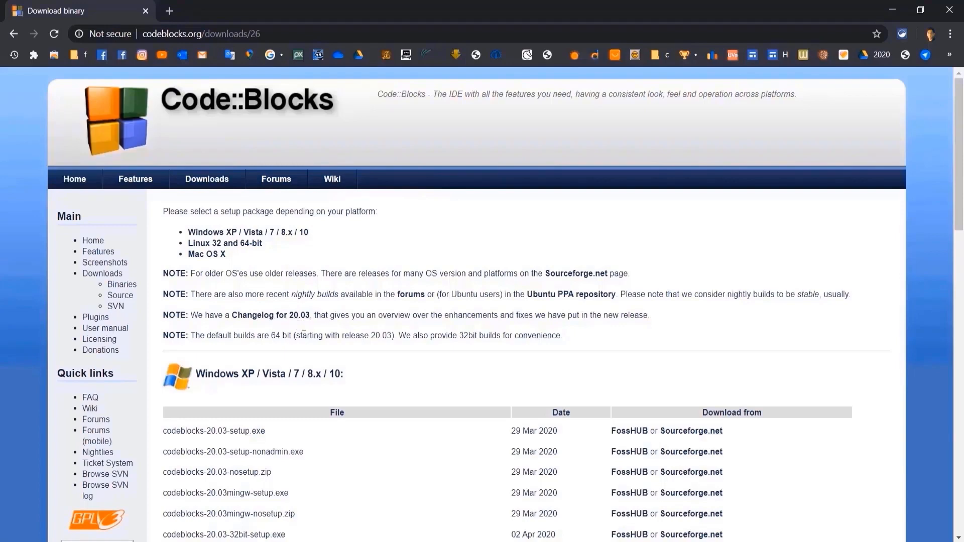
pyautogui.scroll(-4, 303, 333)
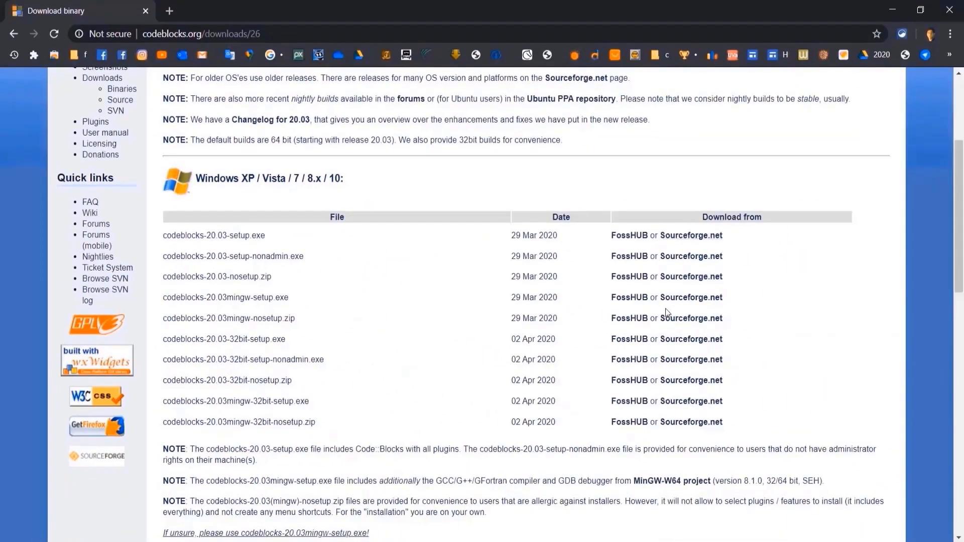
pyautogui.click(705, 302)
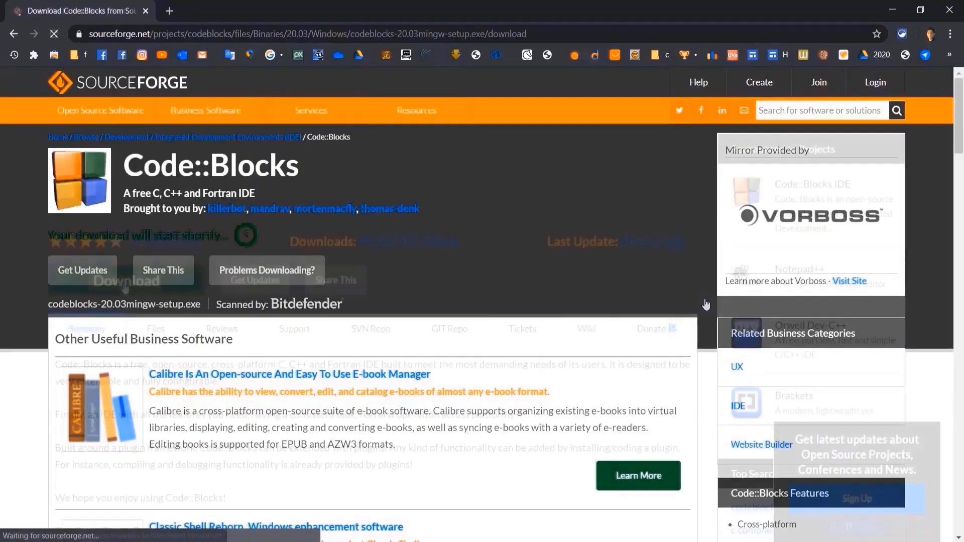
# - Start downloading codeblocks-20.03mingw-setup.exe into the Programs category and close the browser
pyautogui.click(125, 282)
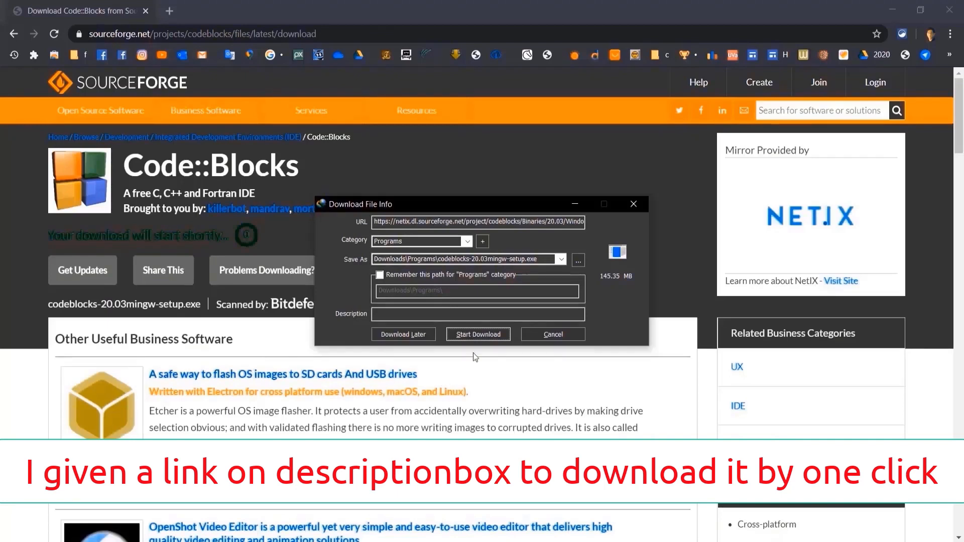
pyautogui.click(479, 333)
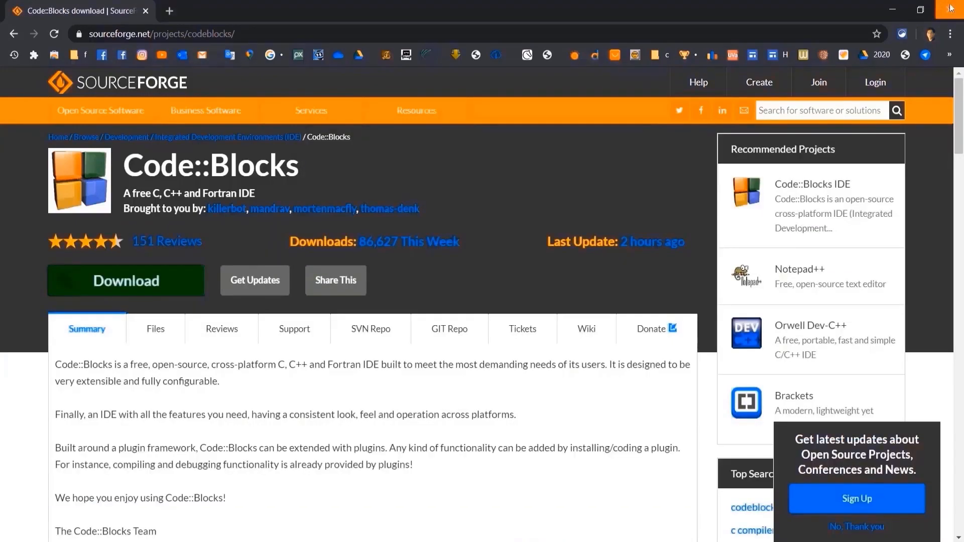
pyautogui.click(949, 9)
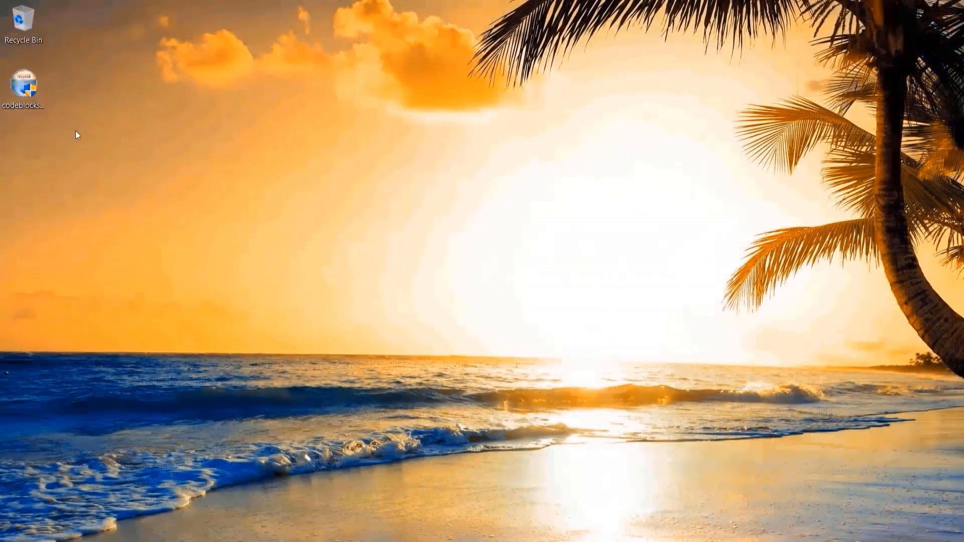
# - Run the codeblocks-20.03mingw-setup.exe installer, accept the license agreement and install with the default components into C:\Program Files\CodeBlocks
pyautogui.click(32, 88)
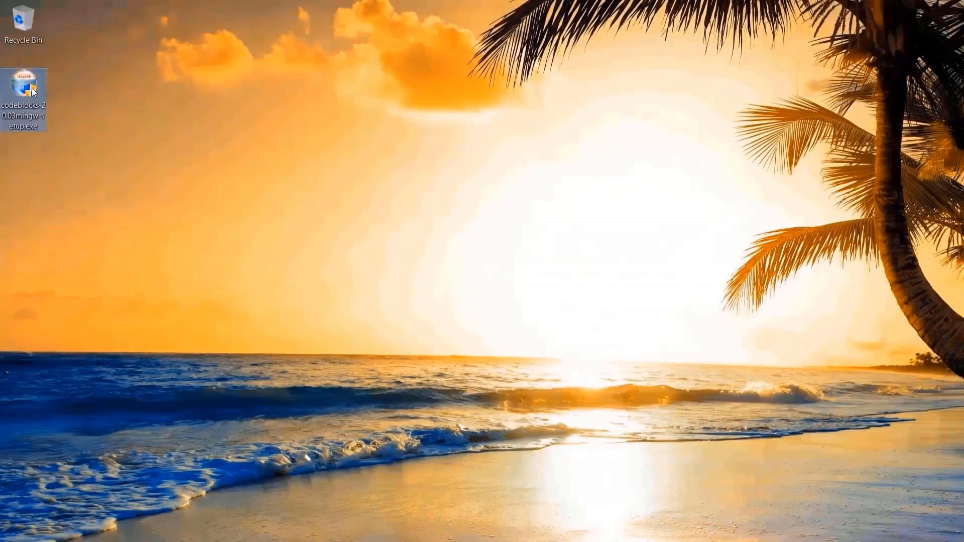
pyautogui.doubleClick(32, 88)
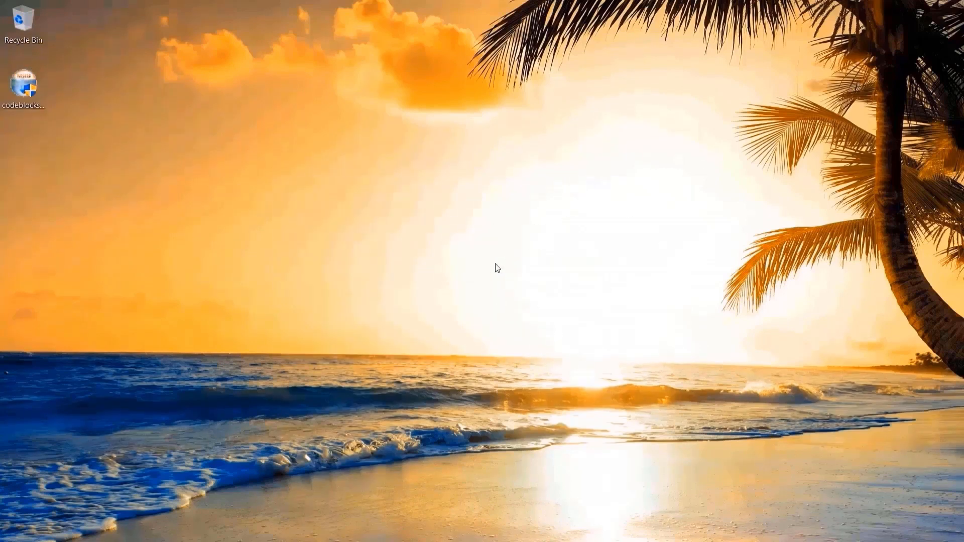
pyautogui.click(545, 380)
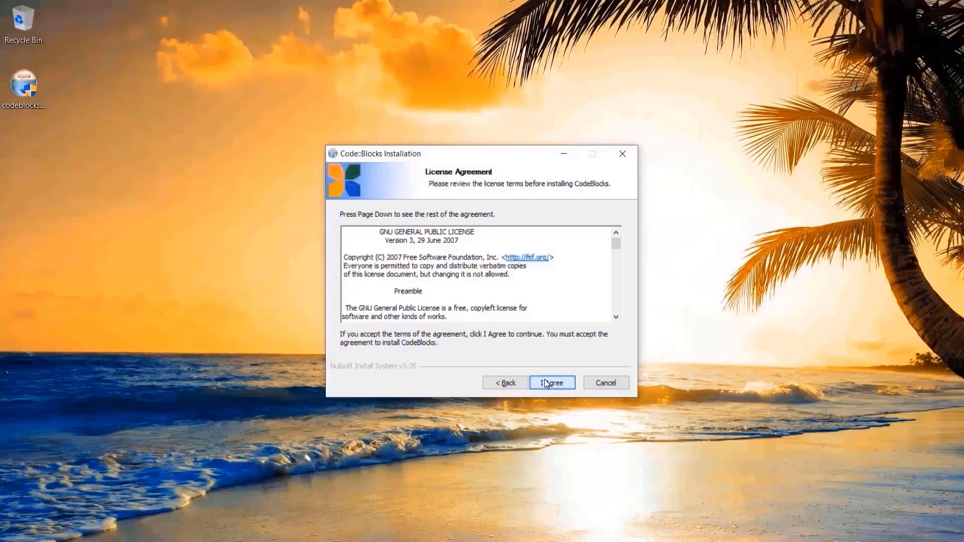
pyautogui.click(546, 383)
pyautogui.click(549, 383)
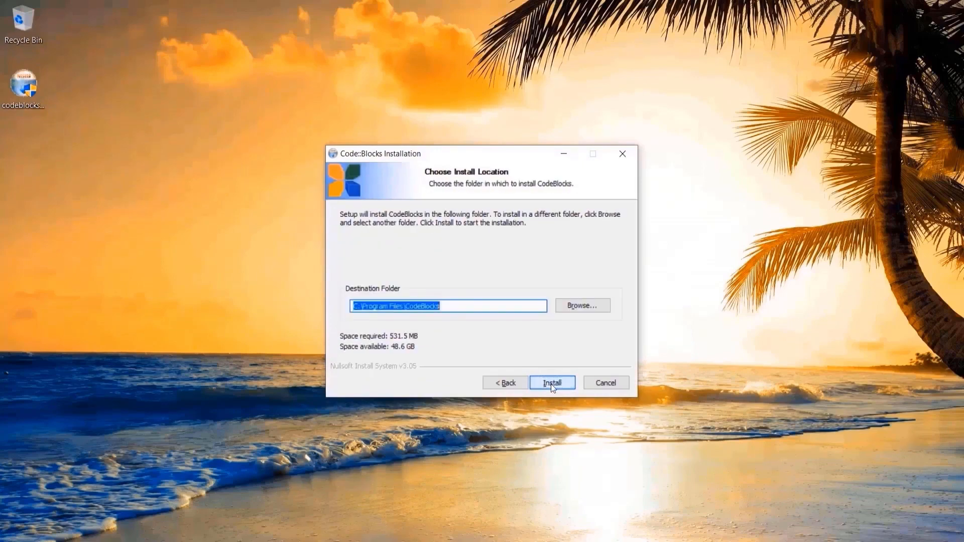
pyautogui.click(551, 384)
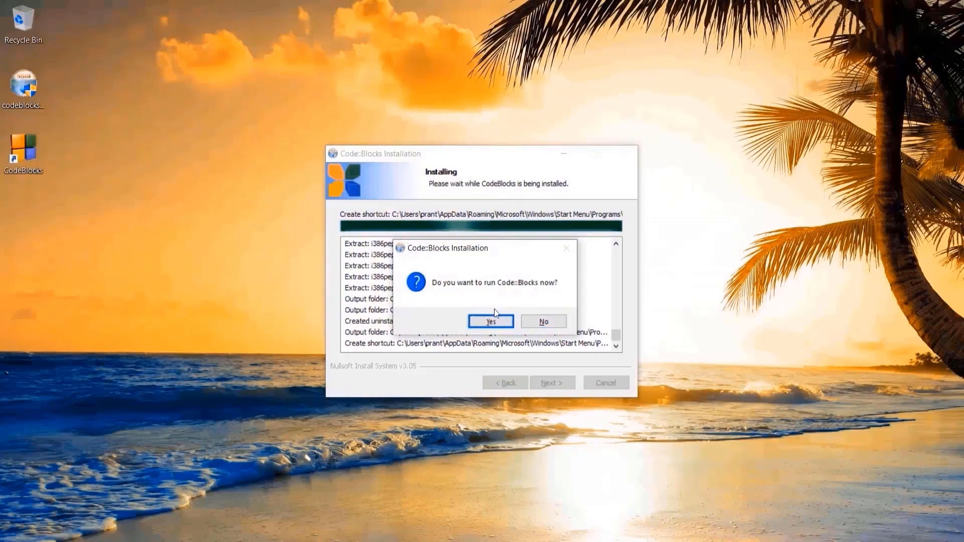
# - Choose to run Code::Blocks now and finish the installation wizard
pyautogui.click(491, 322)
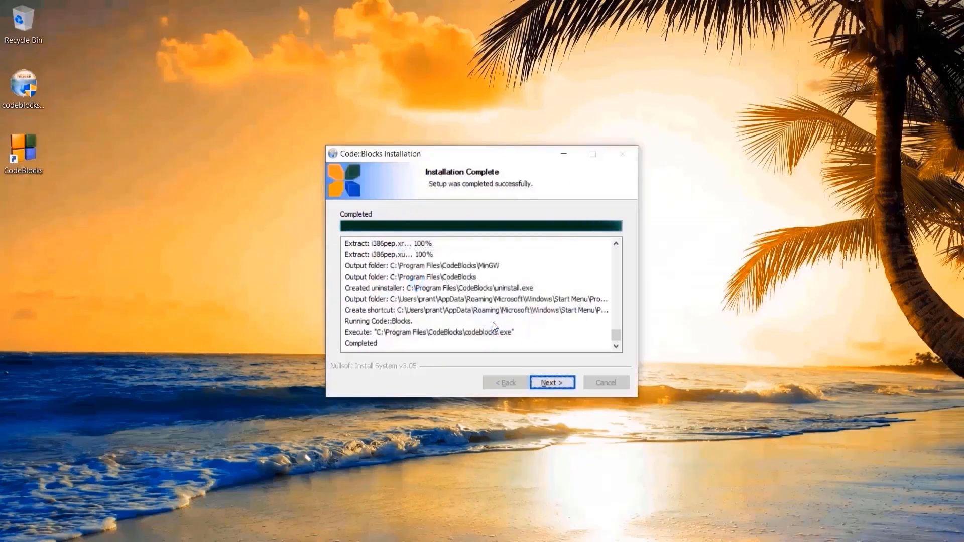
pyautogui.click(554, 382)
pyautogui.click(555, 383)
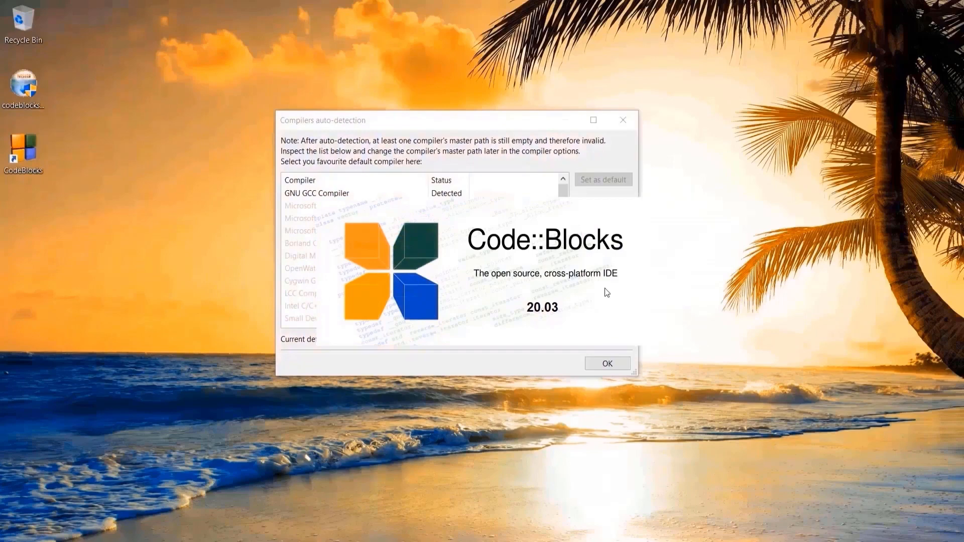
# - Accept GNU GCC Compiler as the default compiler and associate Code::Blocks with C/C++ file types
pyautogui.moveTo(442, 118); pyautogui.dragTo(457, 120)
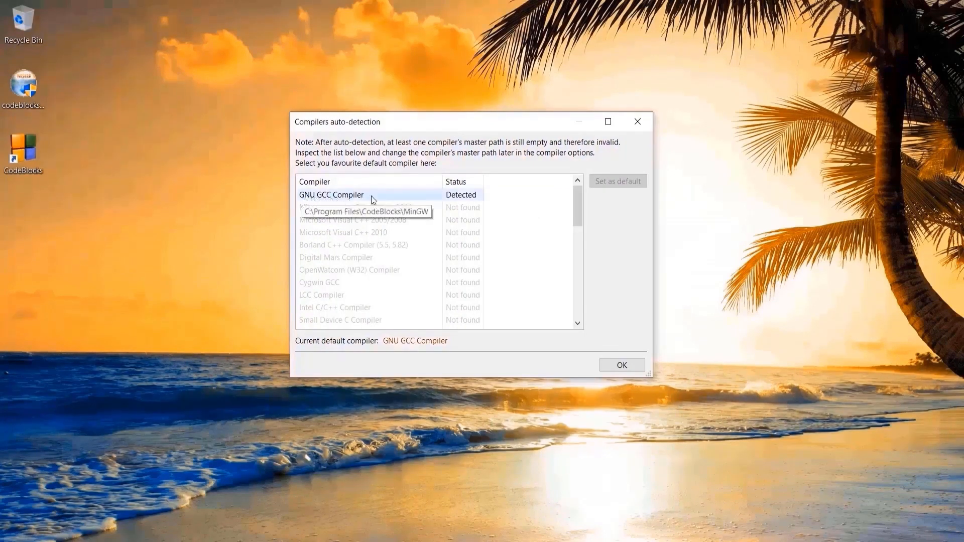
pyautogui.click(387, 199)
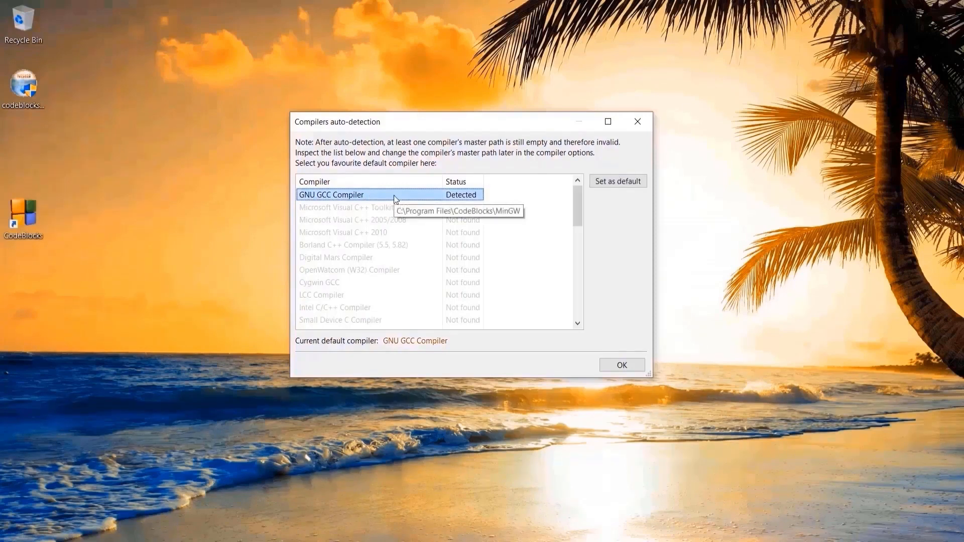
pyautogui.click(23, 101)
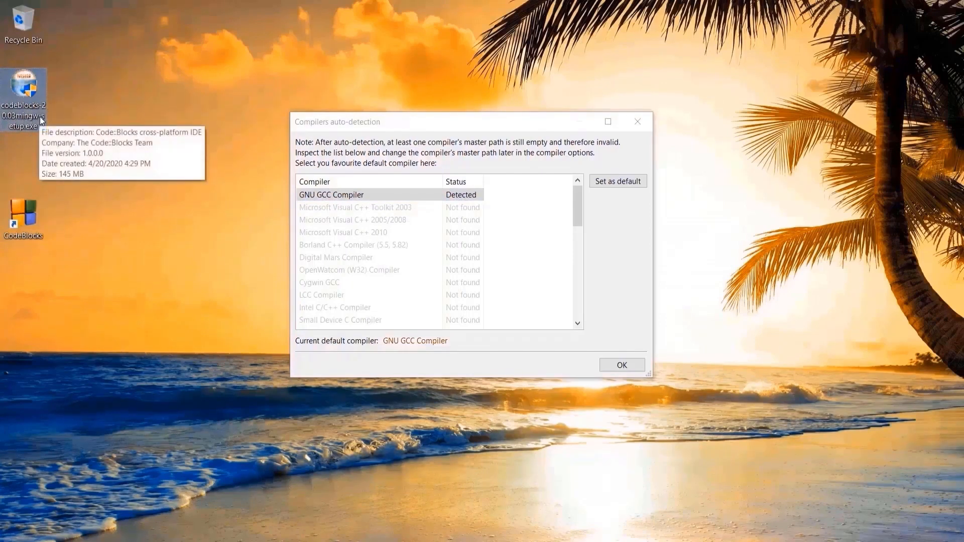
pyautogui.click(449, 195)
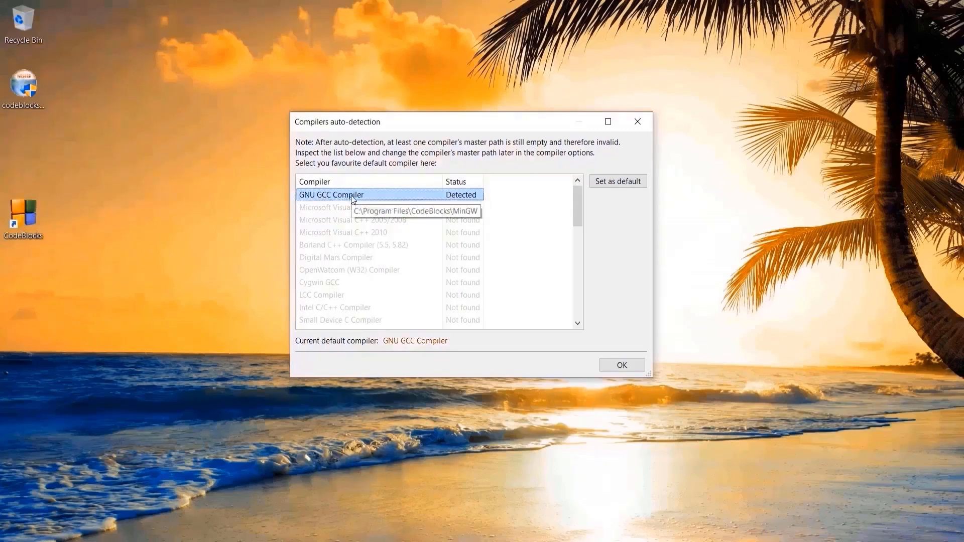
pyautogui.click(625, 366)
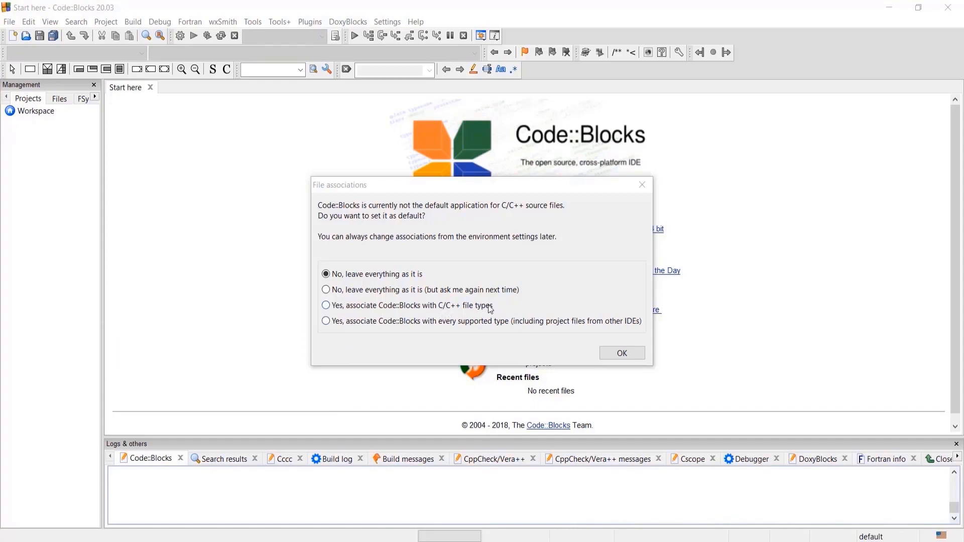
pyautogui.click(326, 306)
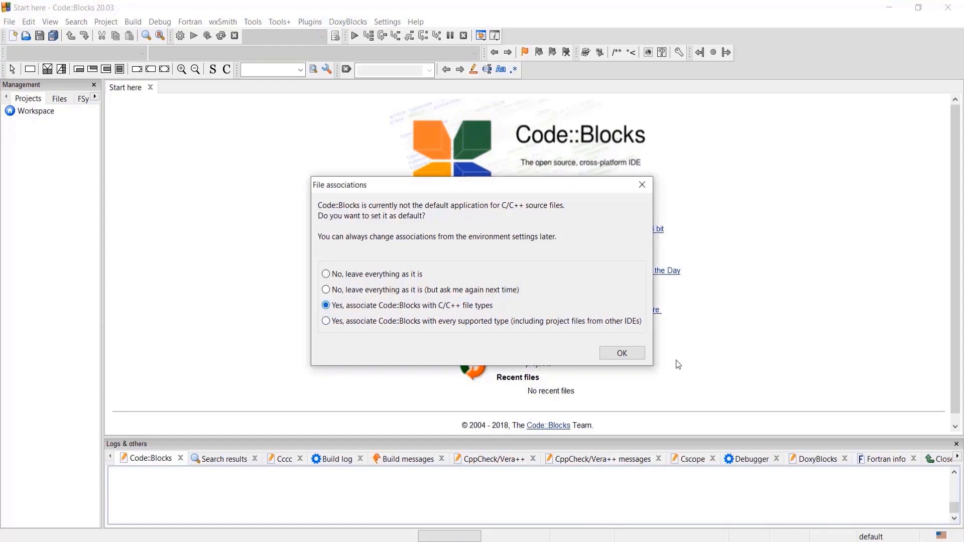
pyautogui.click(622, 353)
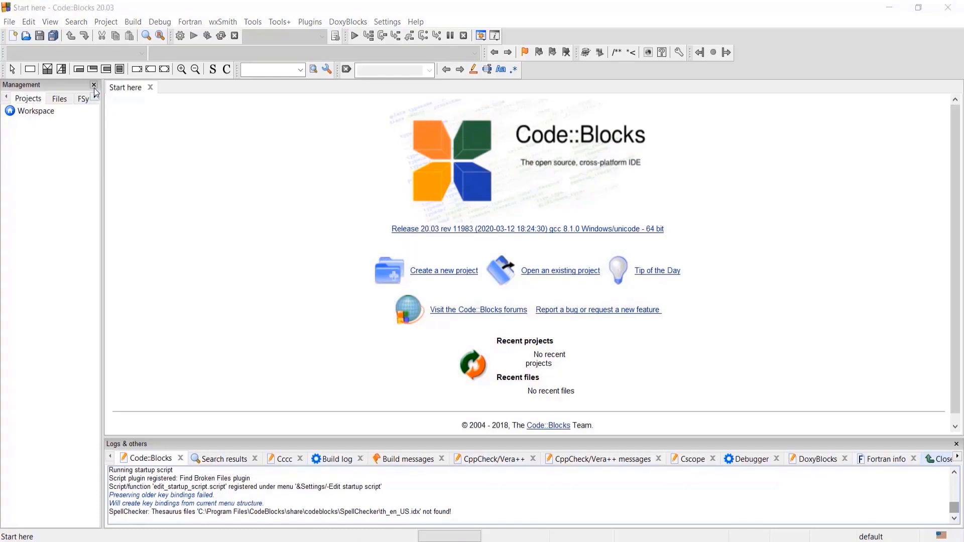
# - Close the Management pane and every log page except Build log and Build messages
pyautogui.click(94, 88)
pyautogui.click(69, 458)
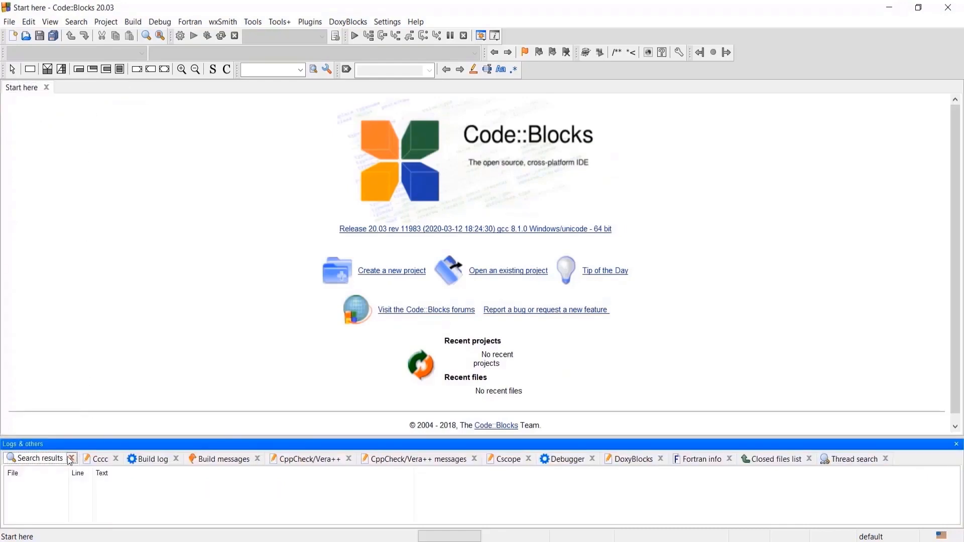
pyautogui.click(71, 458)
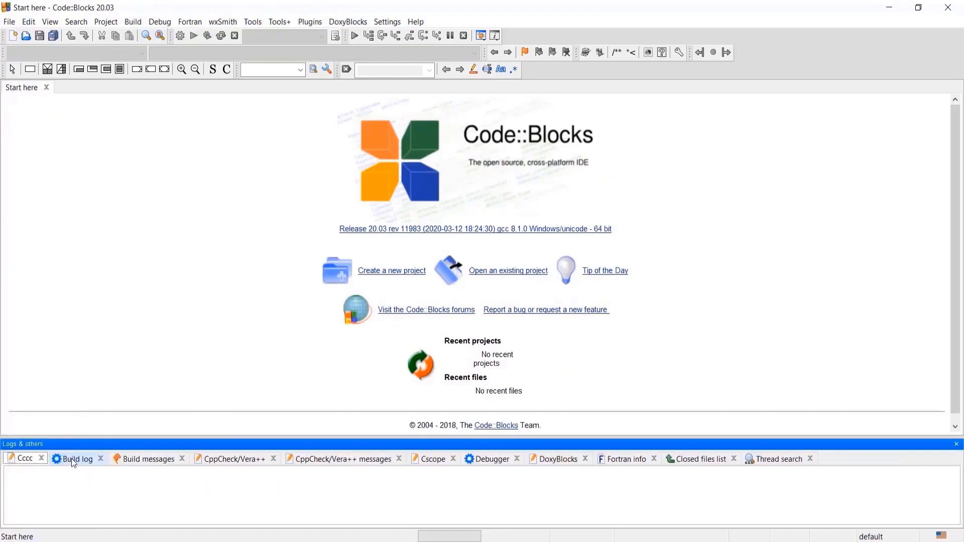
pyautogui.click(43, 459)
pyautogui.click(229, 459)
pyautogui.click(263, 459)
pyautogui.click(192, 458)
pyautogui.click(202, 459)
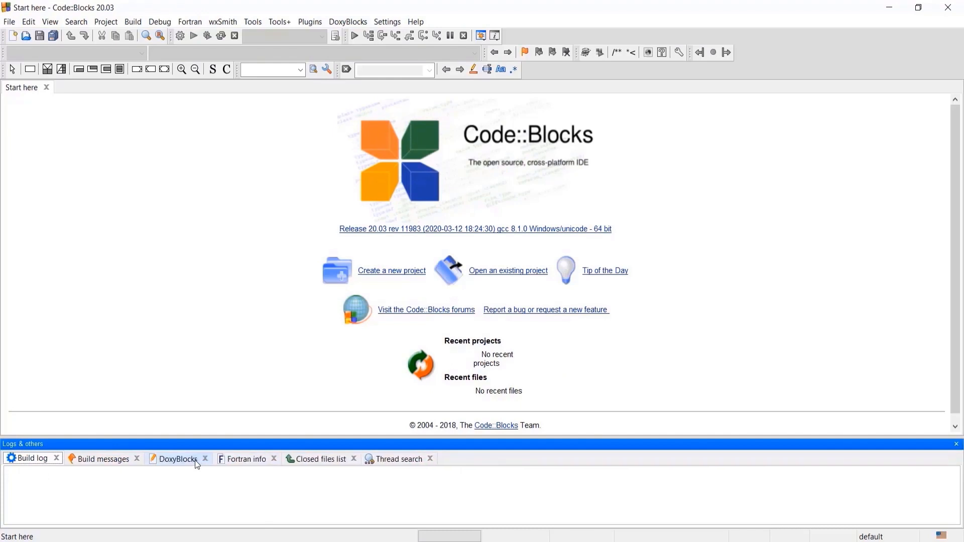
pyautogui.click(205, 459)
pyautogui.click(205, 459)
pyautogui.click(216, 458)
pyautogui.click(212, 459)
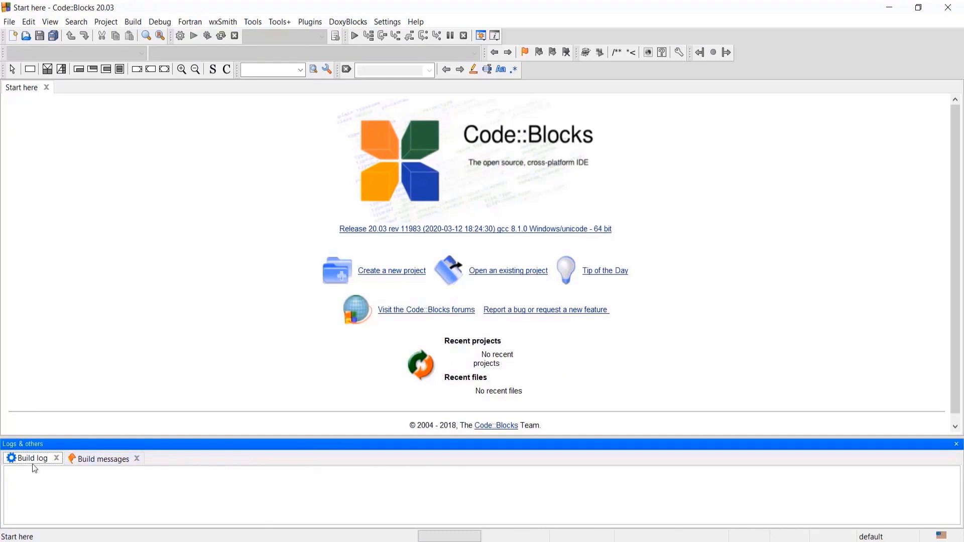
pyautogui.click(45, 476)
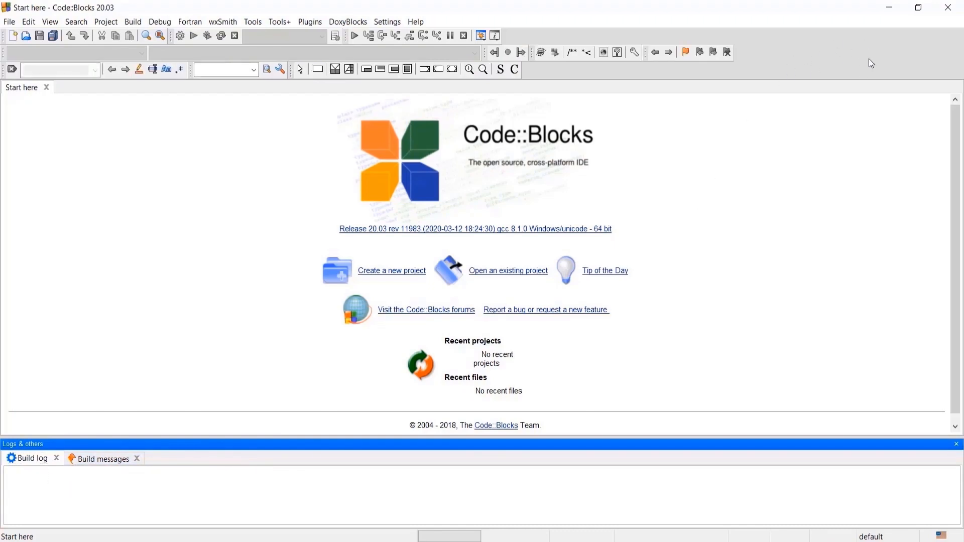
# - Hide the BrowseTracker, Code completion, Debugger, DoxyBlocks and FortranProject toolbars
pyautogui.rightClick(856, 50)
pyautogui.click(876, 87)
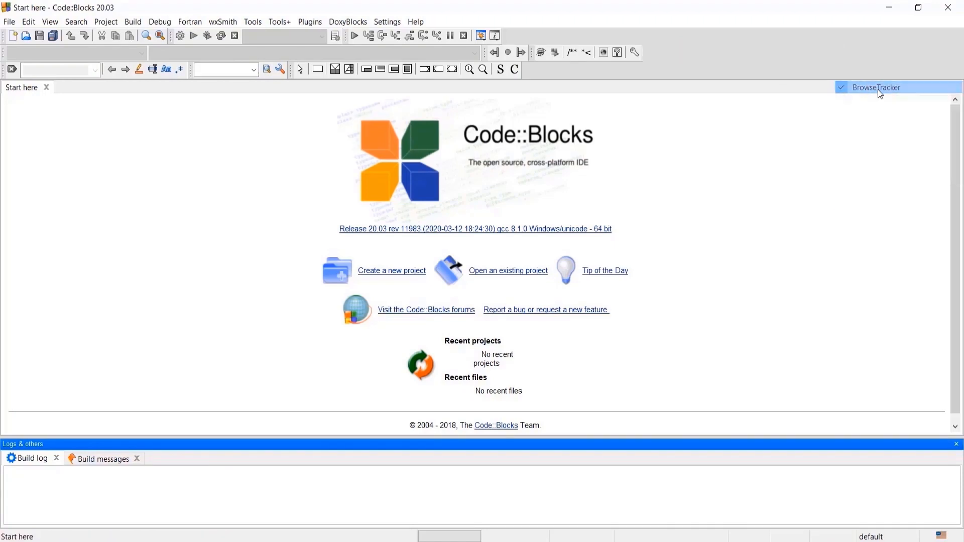
pyautogui.rightClick(832, 50)
pyautogui.click(859, 135)
pyautogui.rightClick(827, 53)
pyautogui.click(854, 151)
pyautogui.rightClick(829, 56)
pyautogui.click(850, 167)
# - Hide the IncrementalSearch, NassiShneidermanPlugin and ThreadSearch toolbars, keeping only Compiler and Main
pyautogui.rightClick(807, 44)
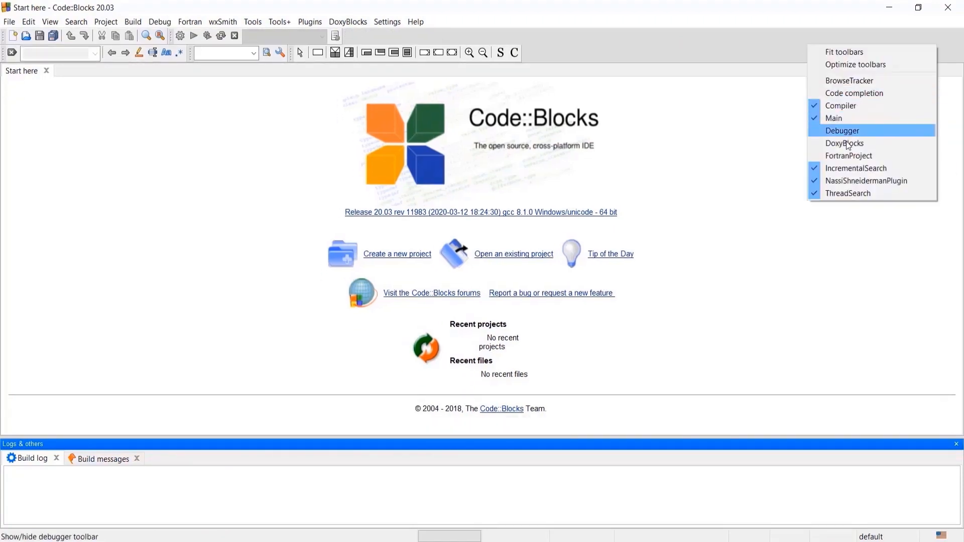
pyautogui.click(844, 168)
pyautogui.click(856, 181)
pyautogui.rightClick(798, 40)
pyautogui.click(838, 187)
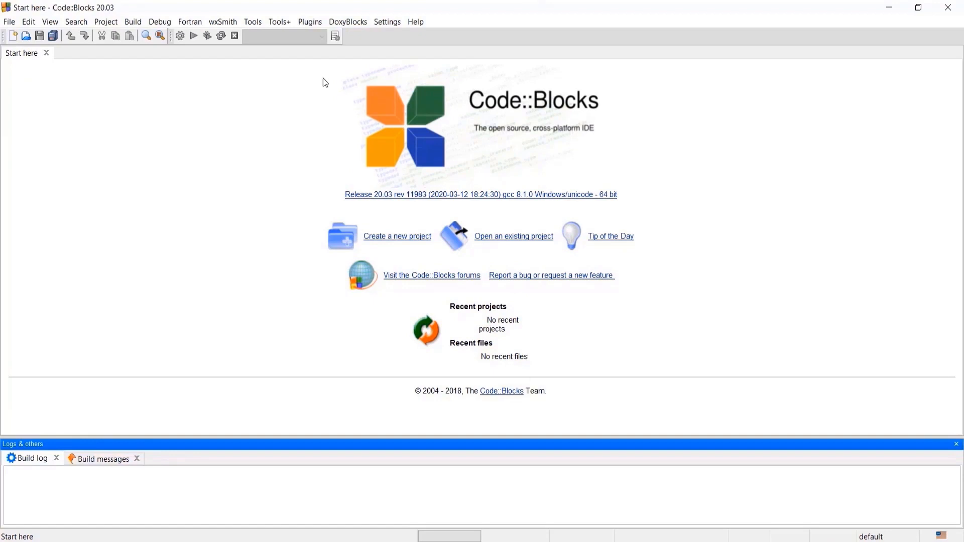
pyautogui.rightClick(750, 35)
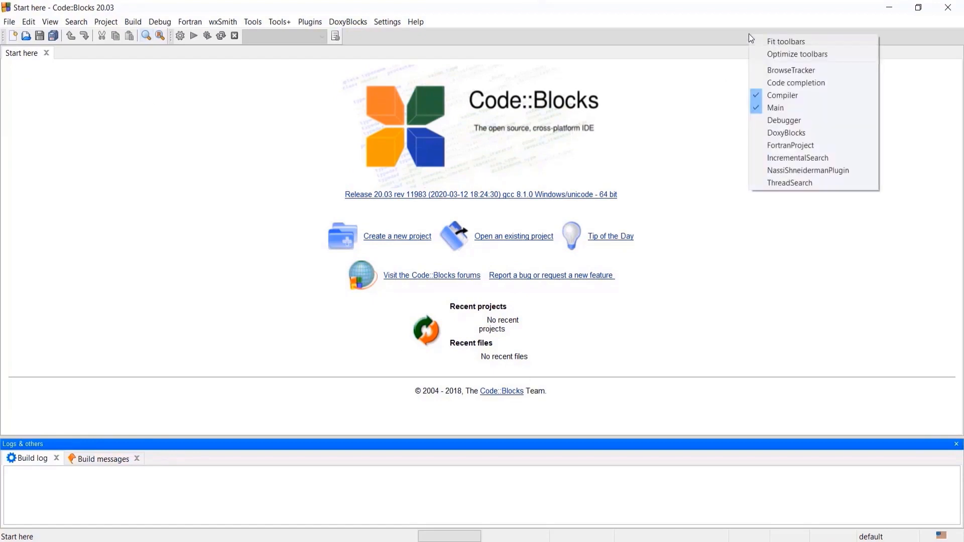
# - Dock the Logs & others pane to the right of the editor and widen it to about a third of the window
pyautogui.click(785, 111)
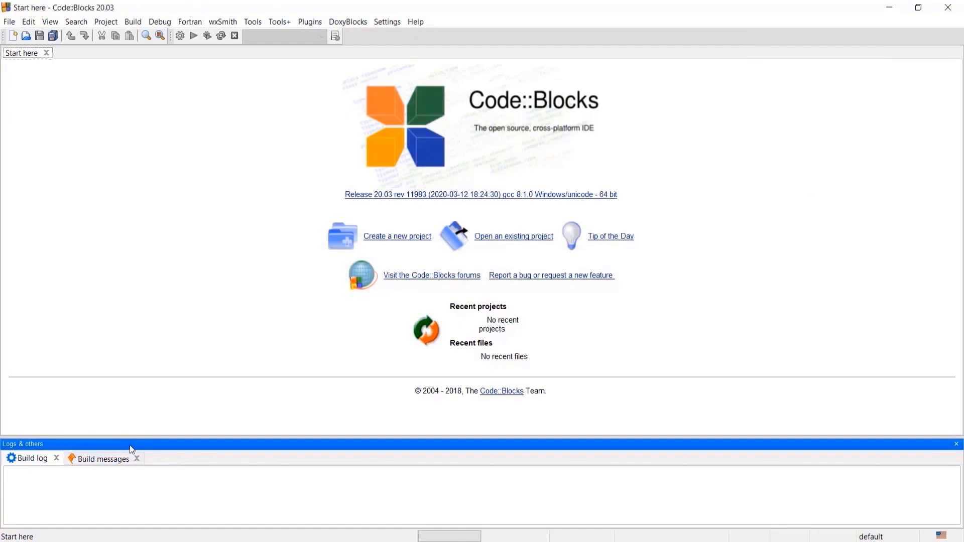
pyautogui.moveTo(131, 445); pyautogui.dragTo(963, 191)
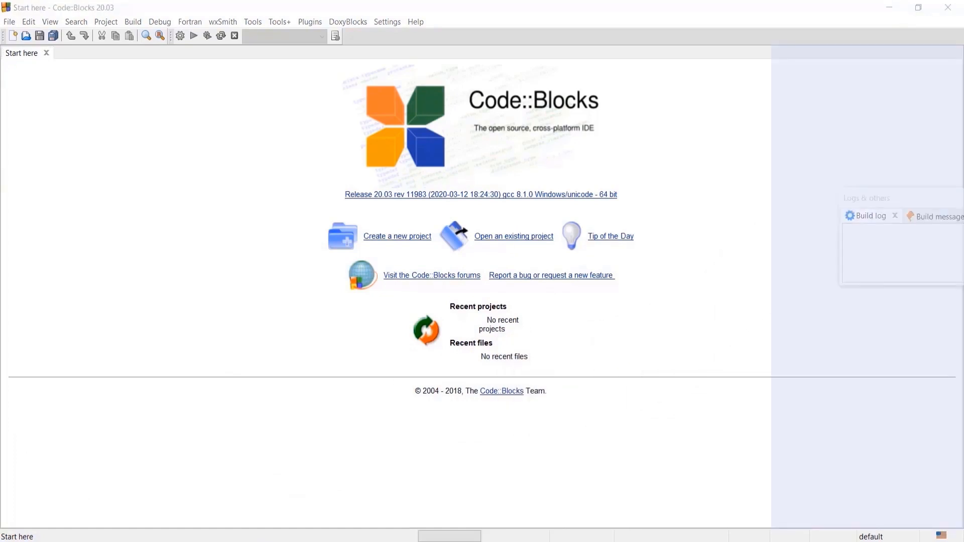
pyautogui.moveTo(963, 191); pyautogui.dragTo(962, 197)
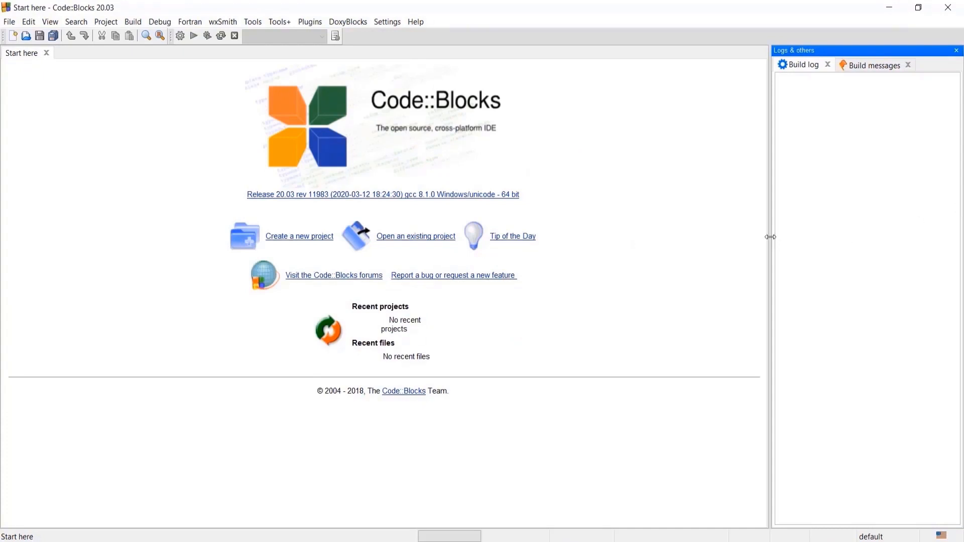
pyautogui.moveTo(770, 237); pyautogui.dragTo(623, 244)
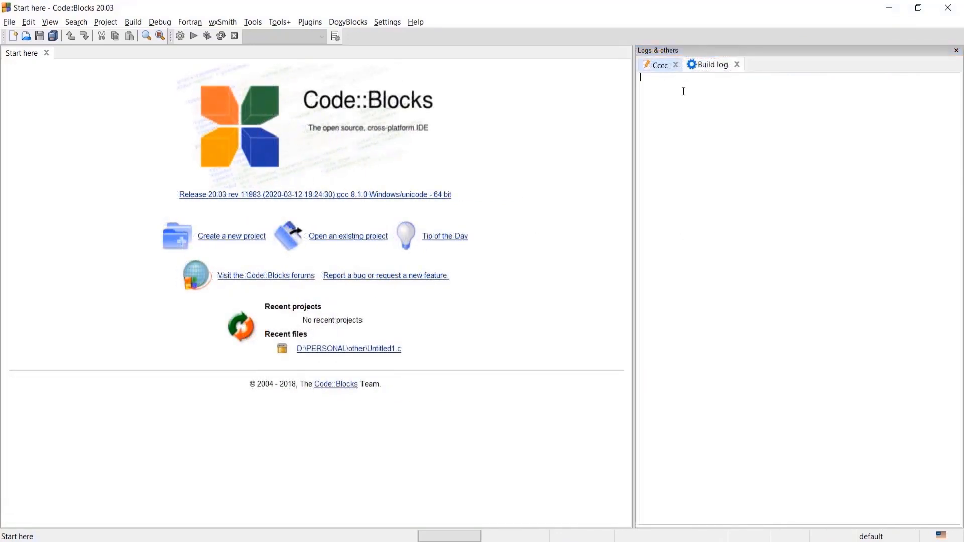
# - Place the log page tabs at the bottom of the Logs & others pane
pyautogui.rightClick(711, 70)
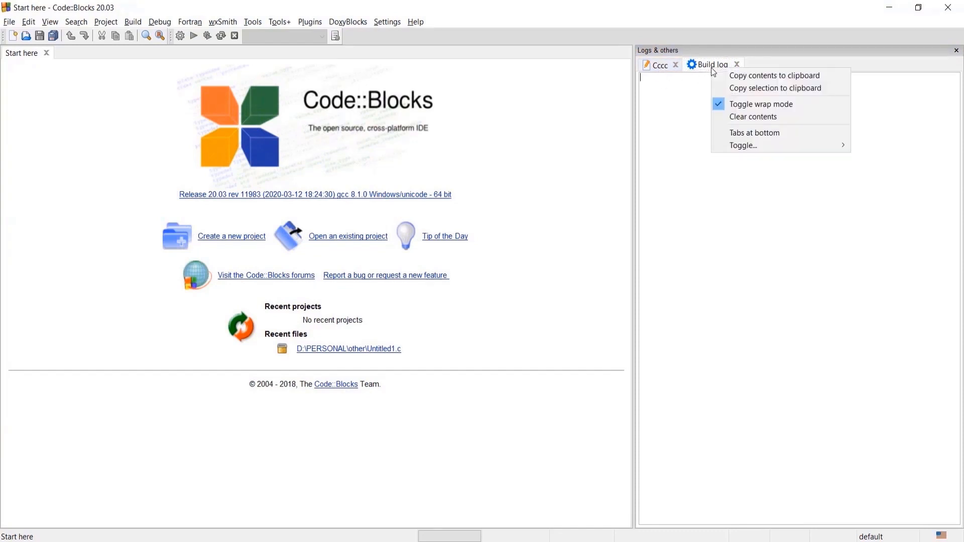
pyautogui.click(745, 132)
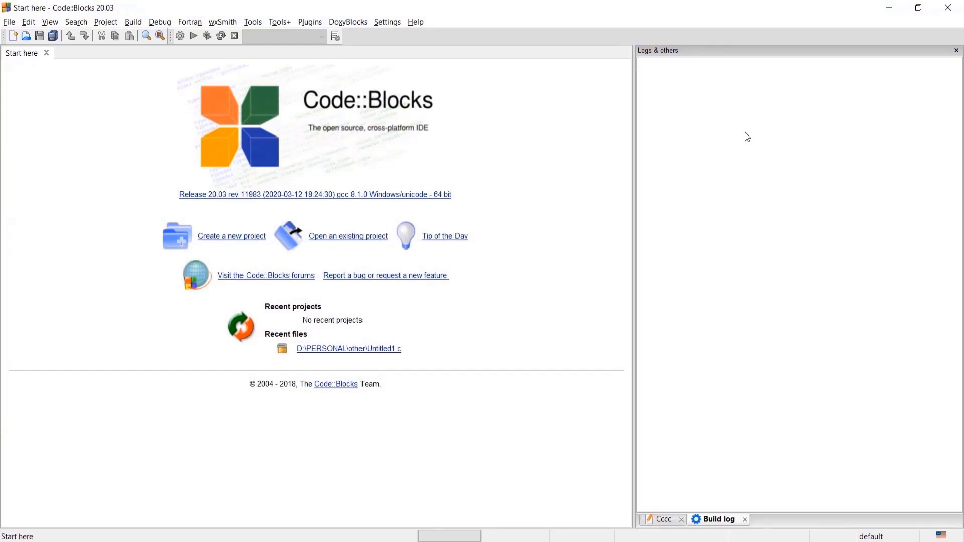
pyautogui.click(701, 520)
# - Show the Code::Blocks and Search results pages in the Logs & others pane
pyautogui.rightClick(715, 522)
pyautogui.moveTo(723, 520)
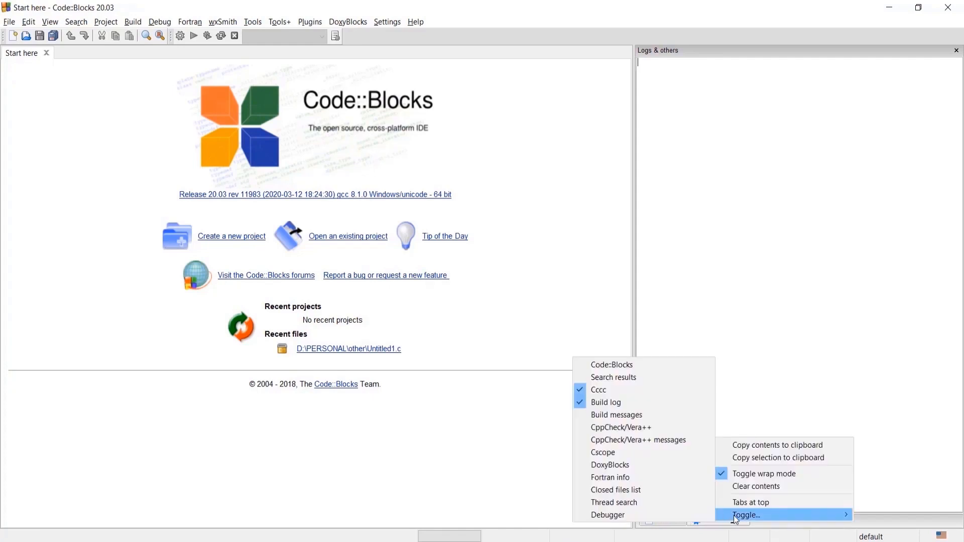
pyautogui.click(625, 366)
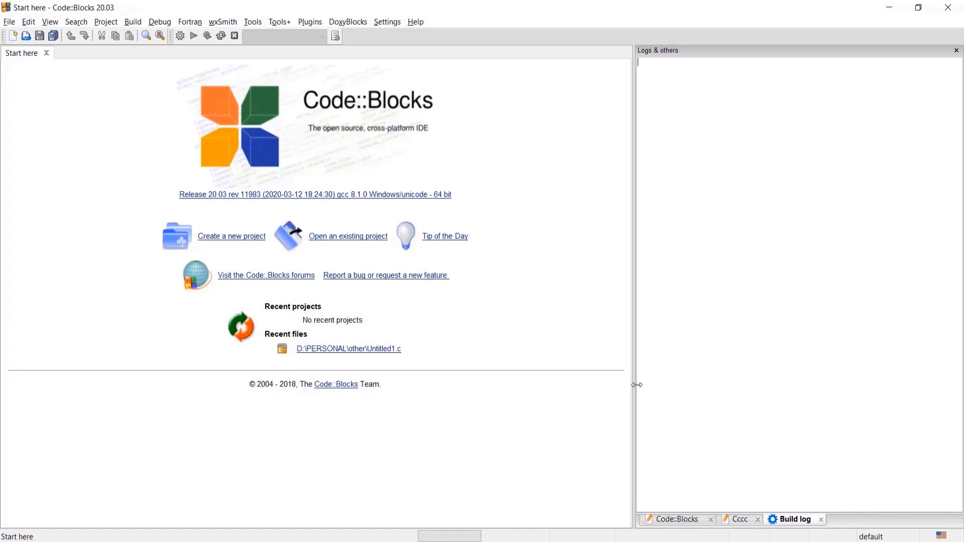
pyautogui.rightClick(789, 524)
pyautogui.moveTo(815, 512)
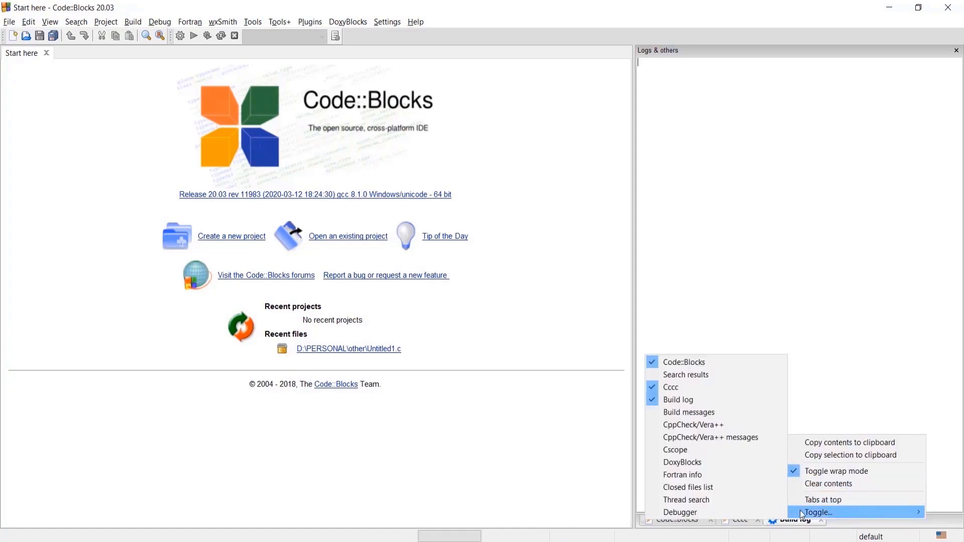
pyautogui.click(685, 379)
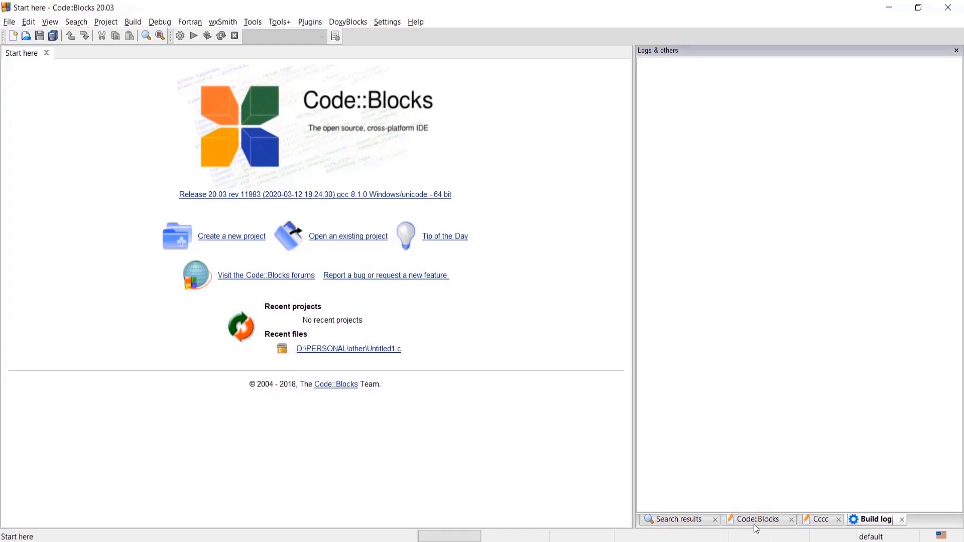
pyautogui.rightClick(754, 523)
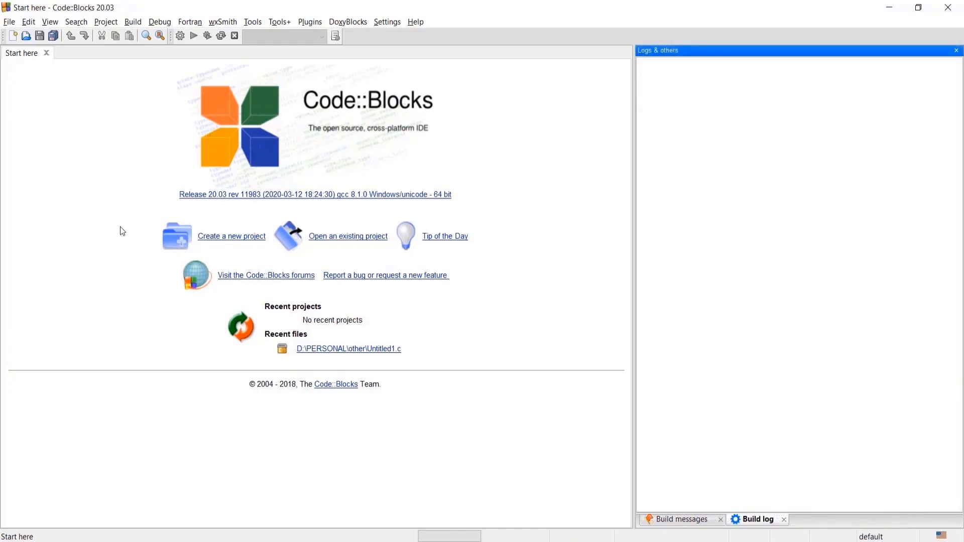
# - Create a new empty file
pyautogui.click(9, 21)
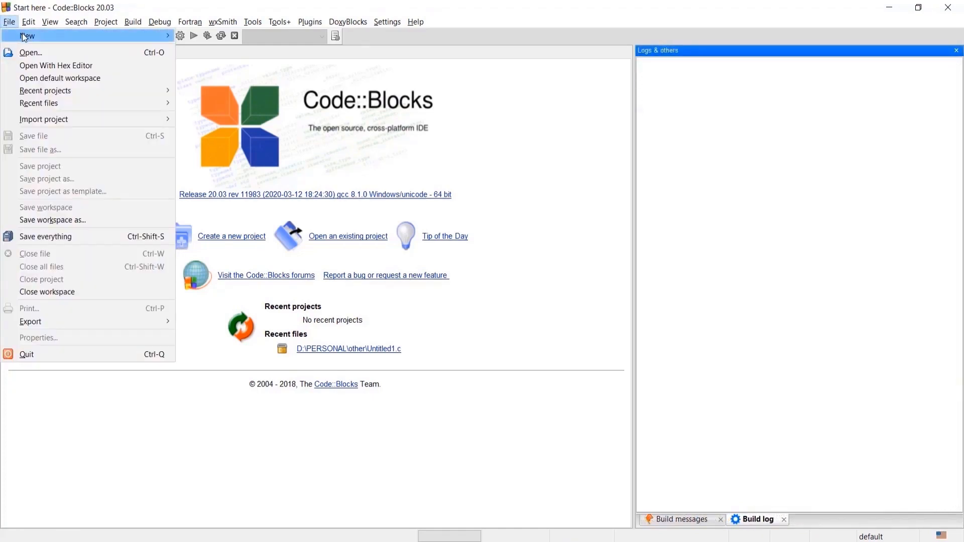
pyautogui.moveTo(27, 39)
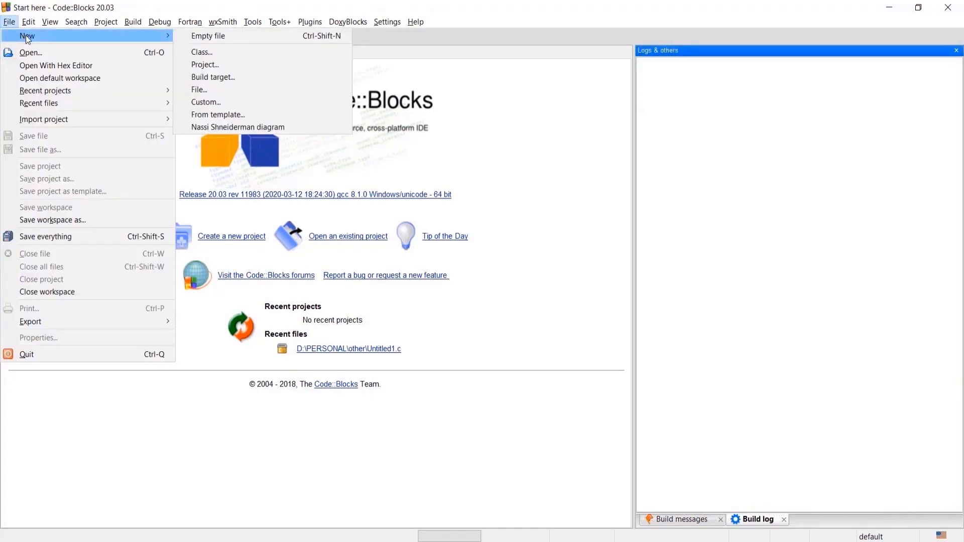
pyautogui.click(268, 36)
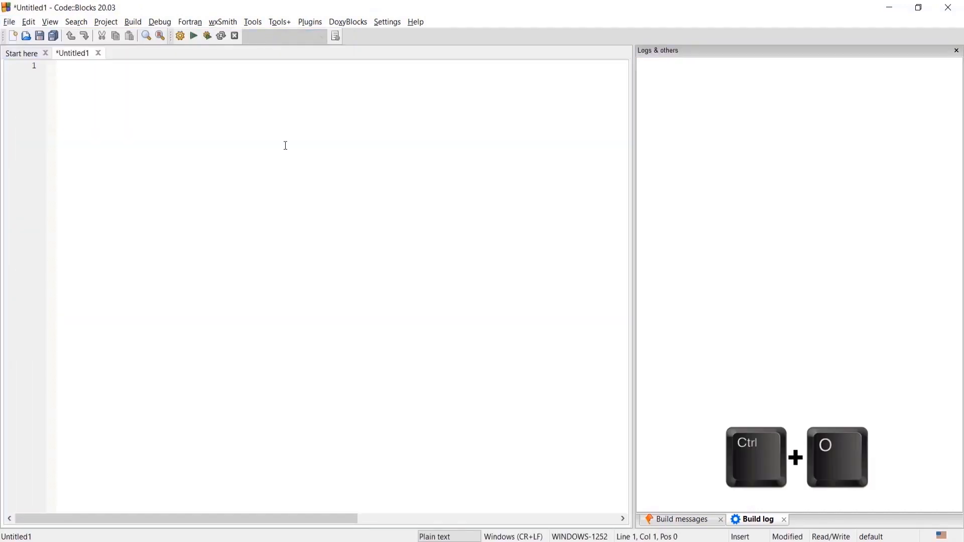
# - Open the C source file mapOfBD.c from the Desktop
pyautogui.click(9, 22)
pyautogui.click(37, 50)
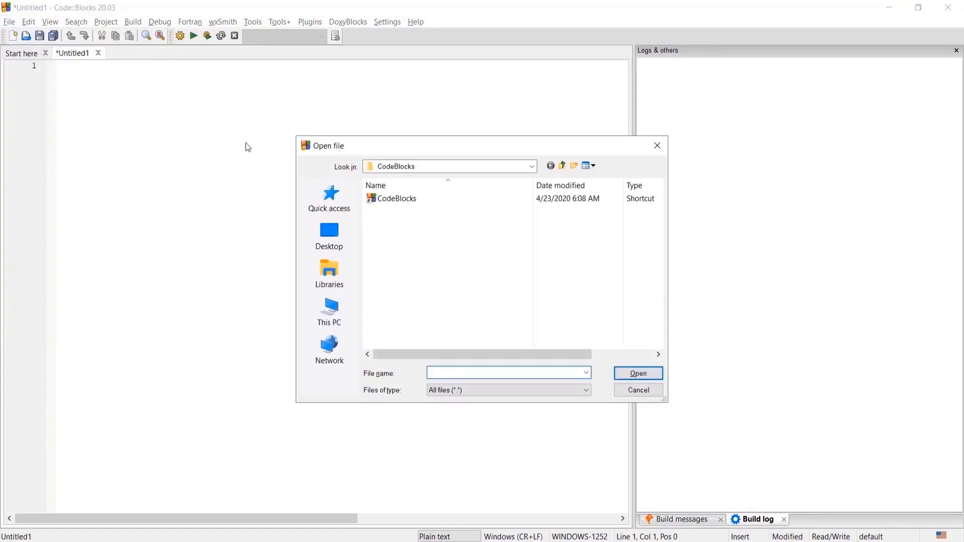
pyautogui.click(331, 237)
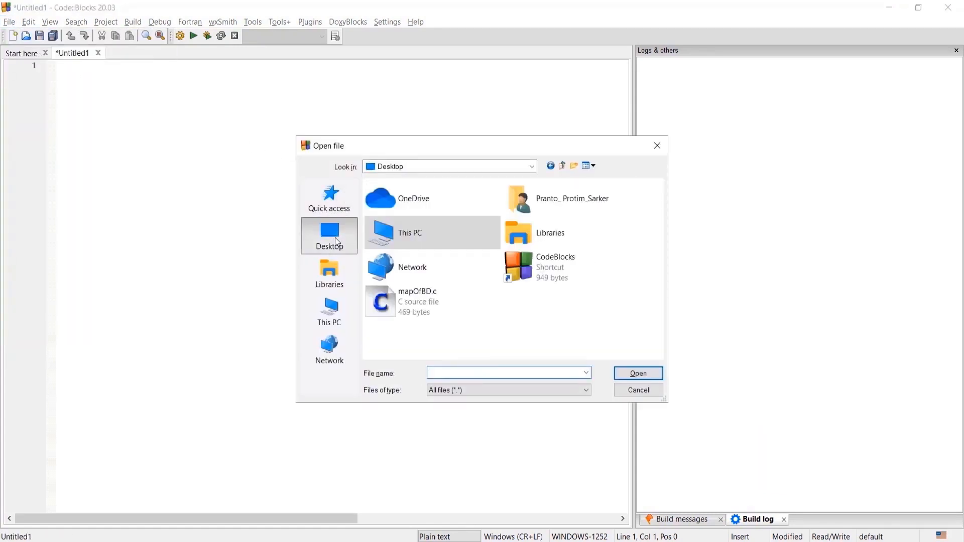
pyautogui.click(430, 305)
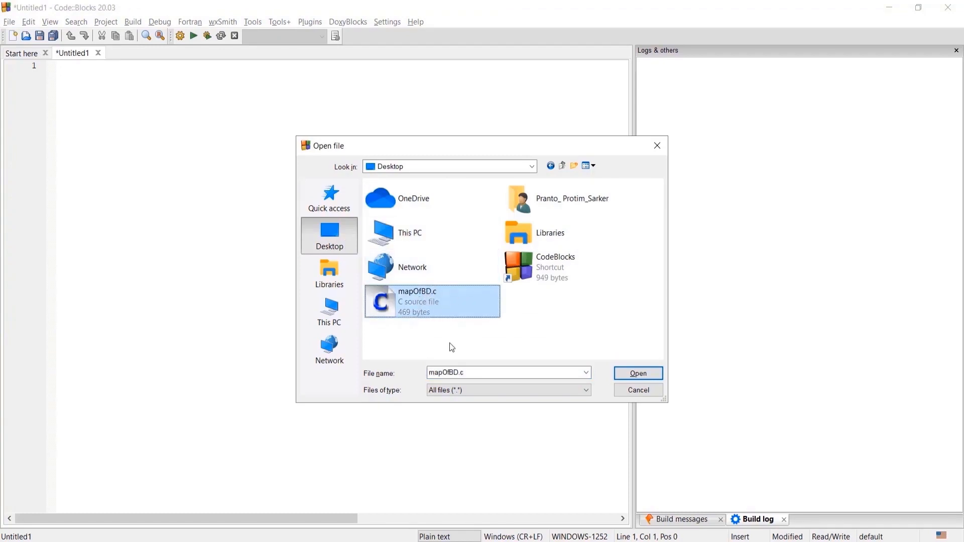
pyautogui.click(624, 381)
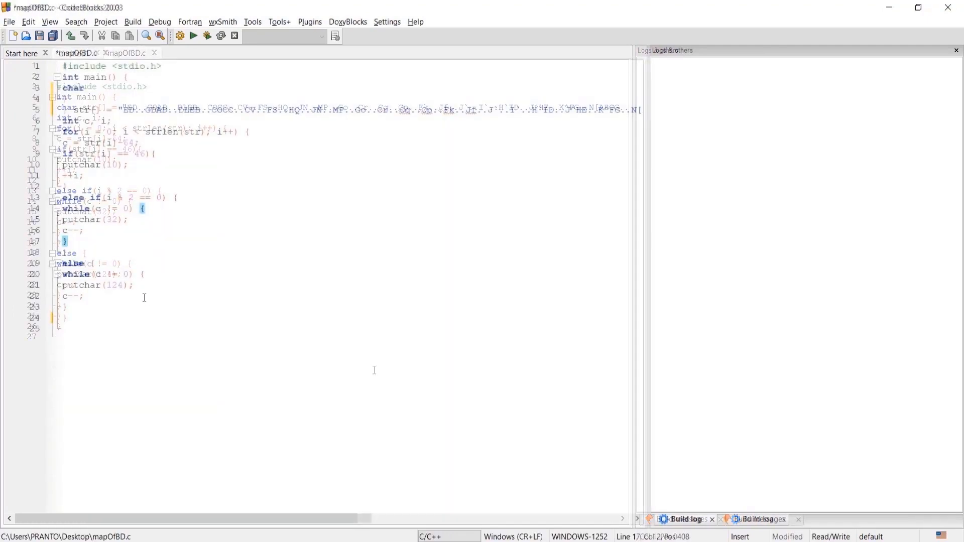
# - Zoom the code text of mapOfBD.c in and back out twice
pyautogui.click(250, 185)
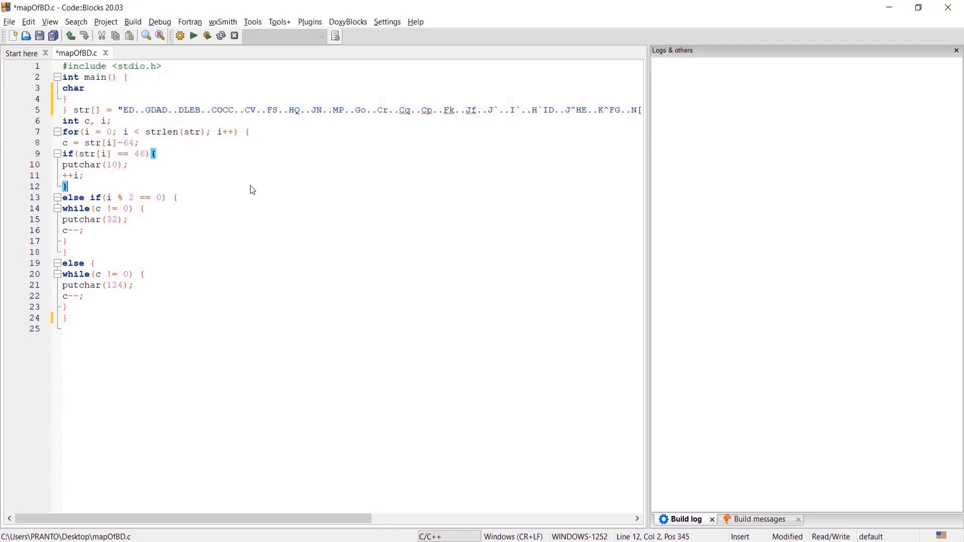
pyautogui.hotkey('ctrl', '+')
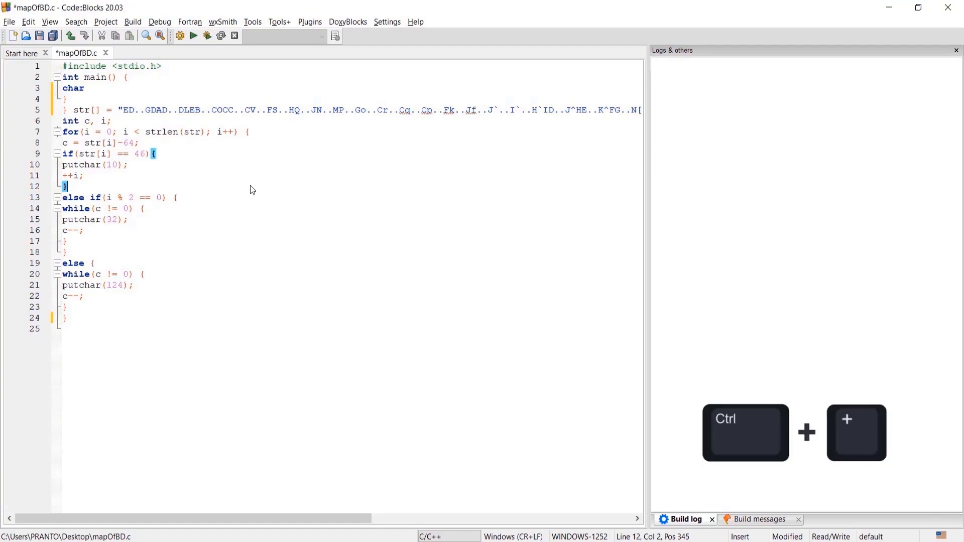
pyautogui.hotkey('ctrl', '+')
pyautogui.hotkey('ctrl', '+')
pyautogui.hotkey('ctrl', '+')
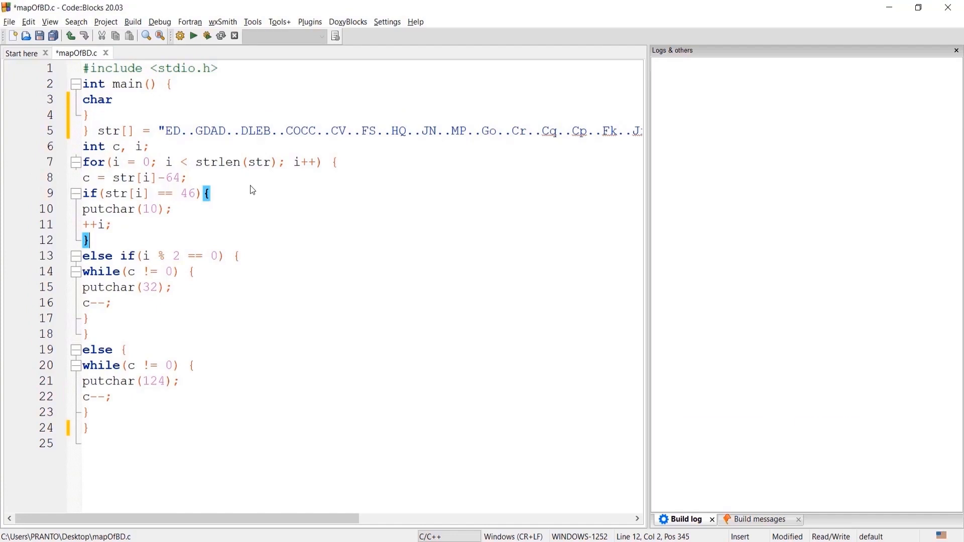
pyautogui.hotkey('ctrl', '-')
pyautogui.hotkey('ctrl', '-')
pyautogui.hotkey('ctrl', '-')
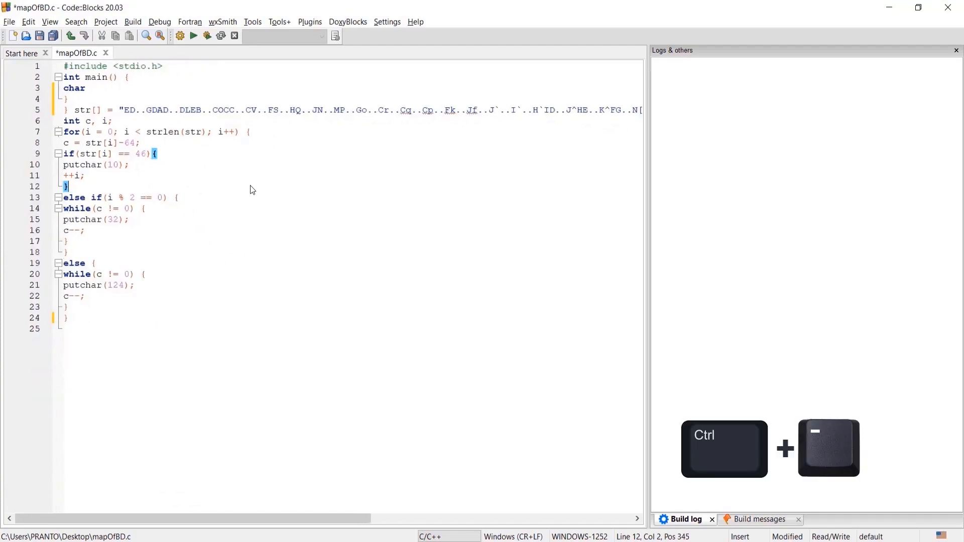
pyautogui.hotkey('ctrl', '+')
pyautogui.hotkey('ctrl', '+')
pyautogui.hotkey('ctrl', '+')
pyautogui.hotkey('ctrl', '-')
pyautogui.hotkey('ctrl', '-')
pyautogui.hotkey('ctrl', '-')
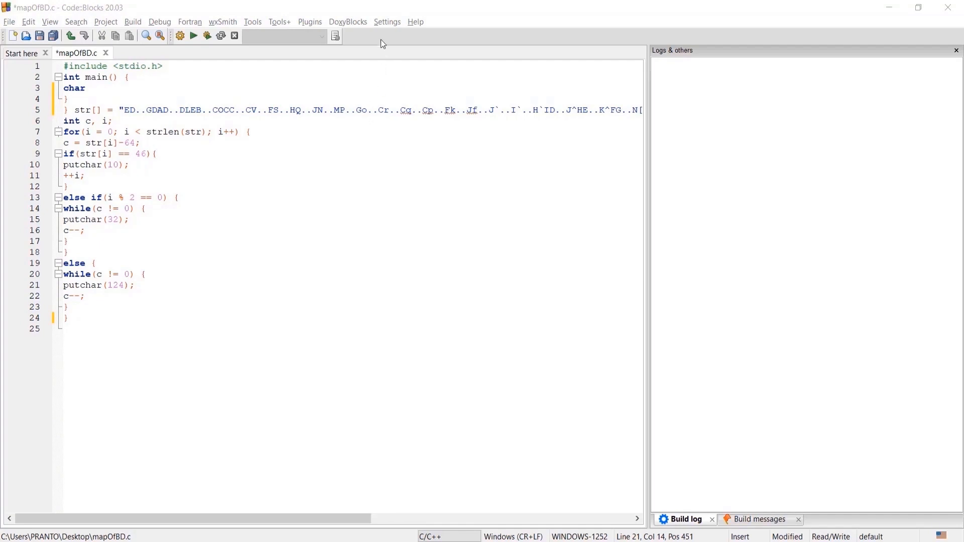
# - Choose Ubuntu as the font in the editor's general settings
pyautogui.click(383, 23)
pyautogui.click(404, 48)
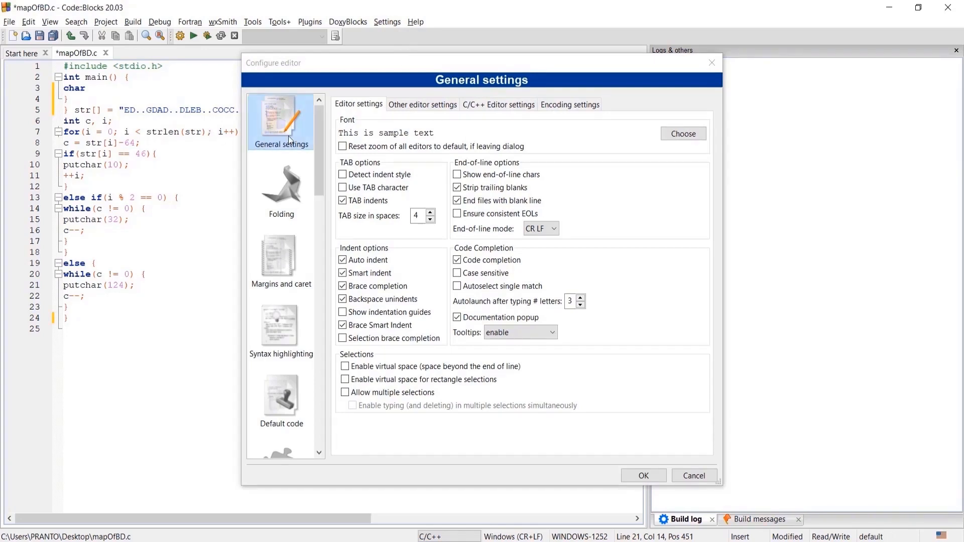
pyautogui.click(685, 133)
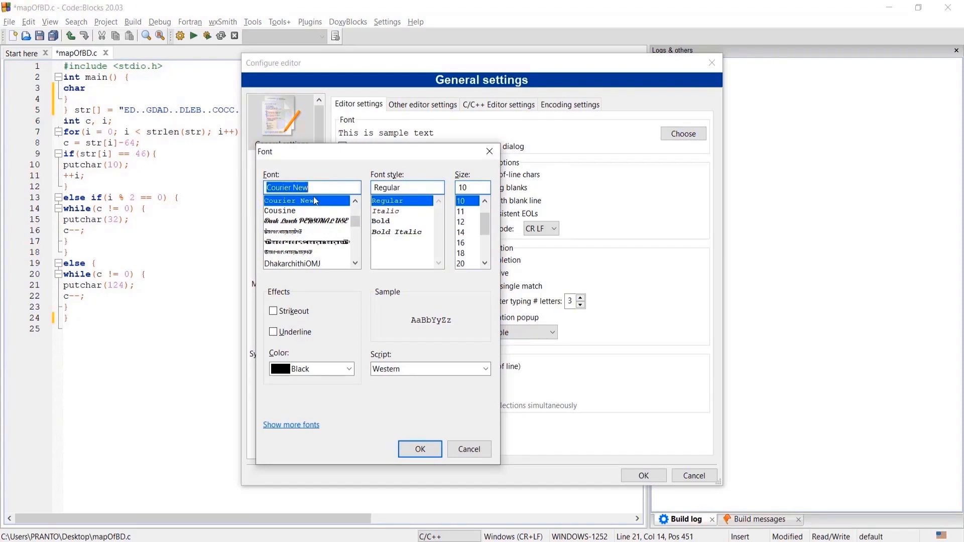
pyautogui.write('ub')
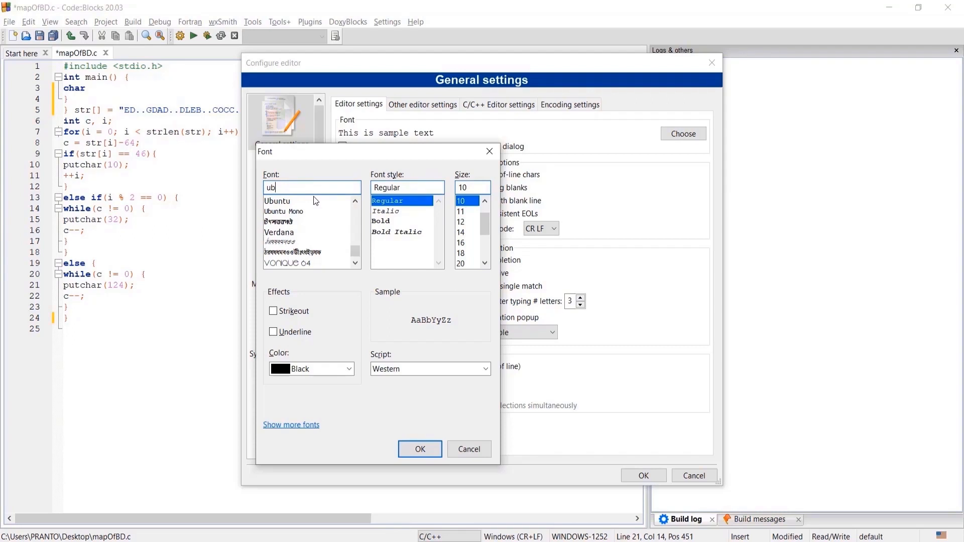
pyautogui.click(279, 200)
# - Set the editor font size to 12 and apply the editor settings
pyautogui.click(464, 222)
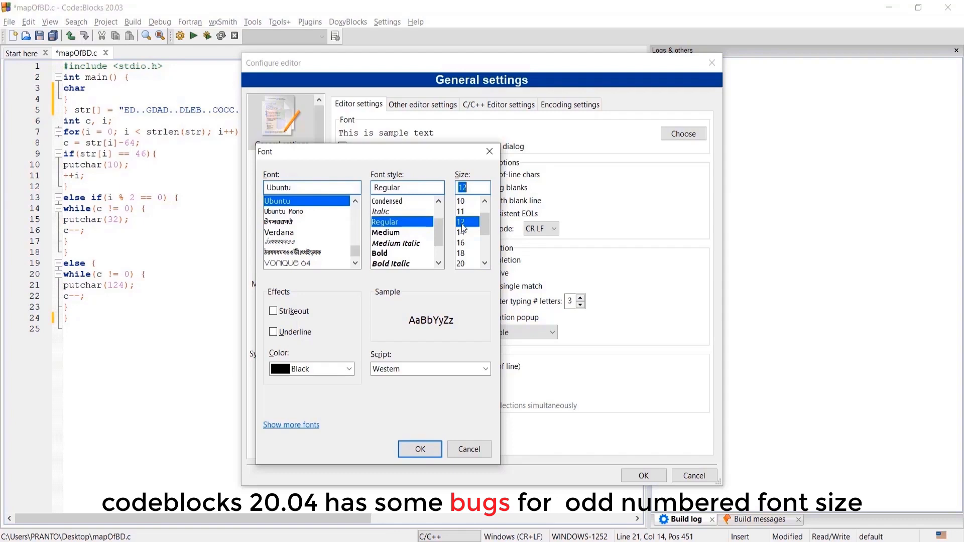
pyautogui.click(460, 201)
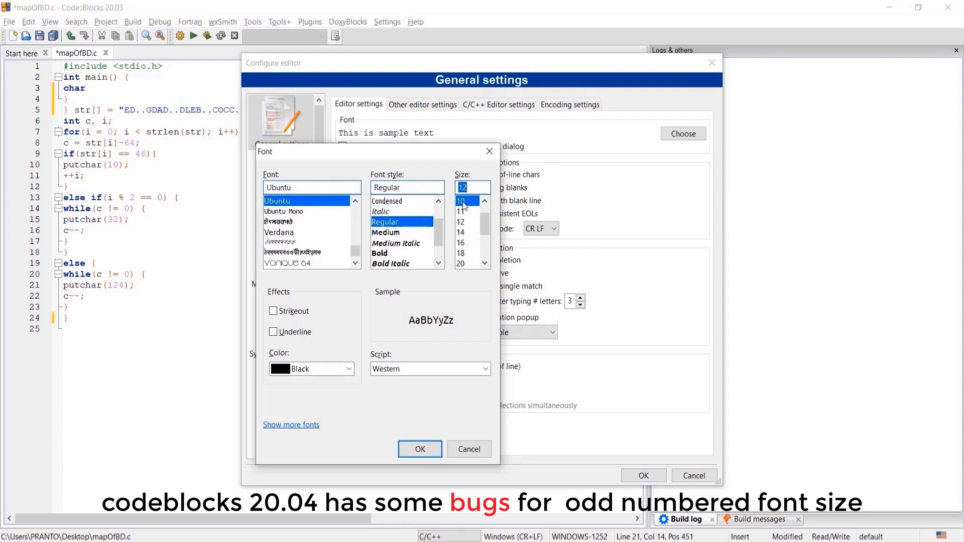
pyautogui.click(461, 222)
pyautogui.click(468, 232)
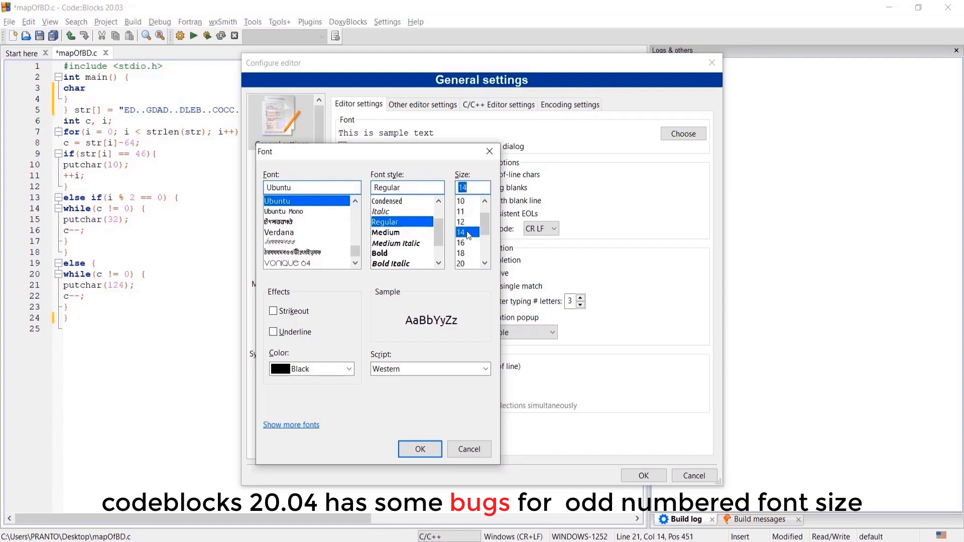
pyautogui.click(469, 222)
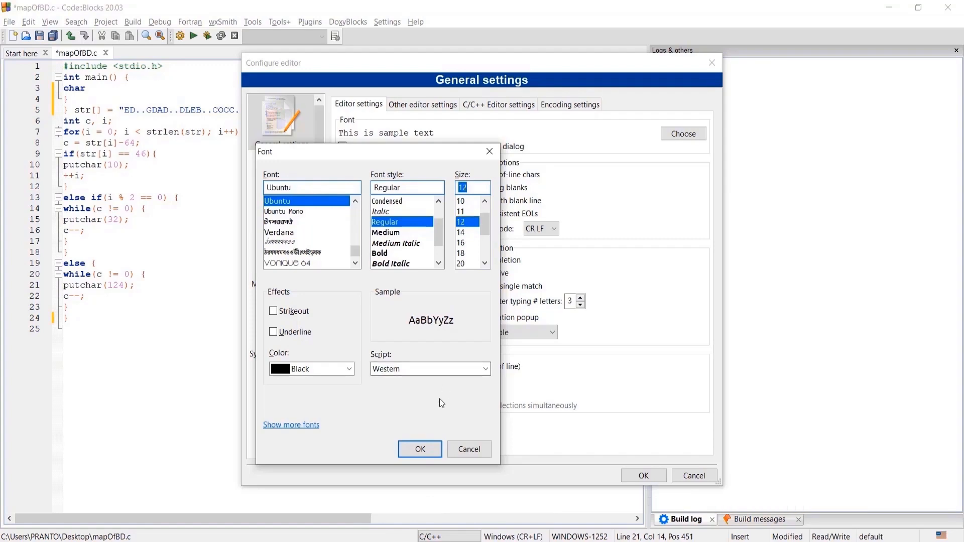
pyautogui.click(420, 448)
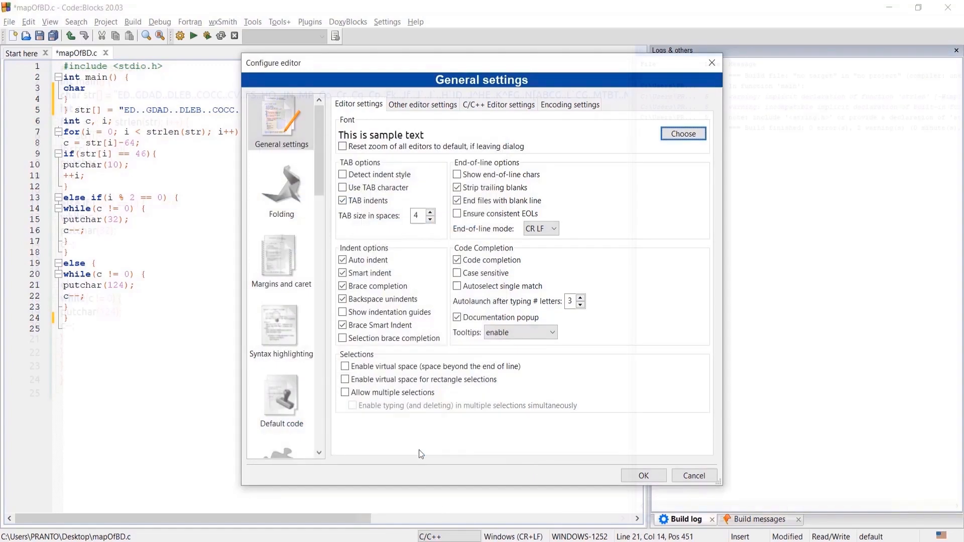
pyautogui.press('Return')
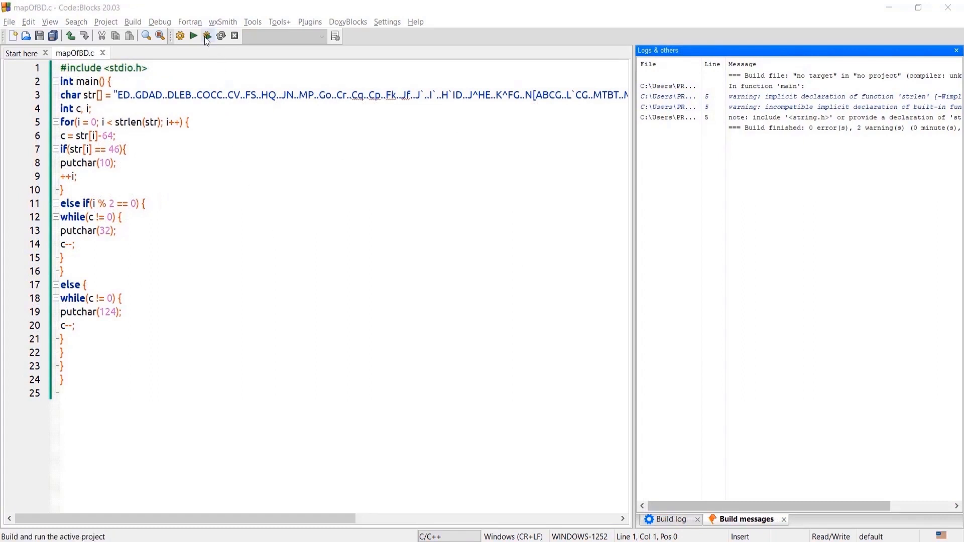
# - Build and run mapOfBD.c, and review the Build log and Build messages
pyautogui.click(206, 39)
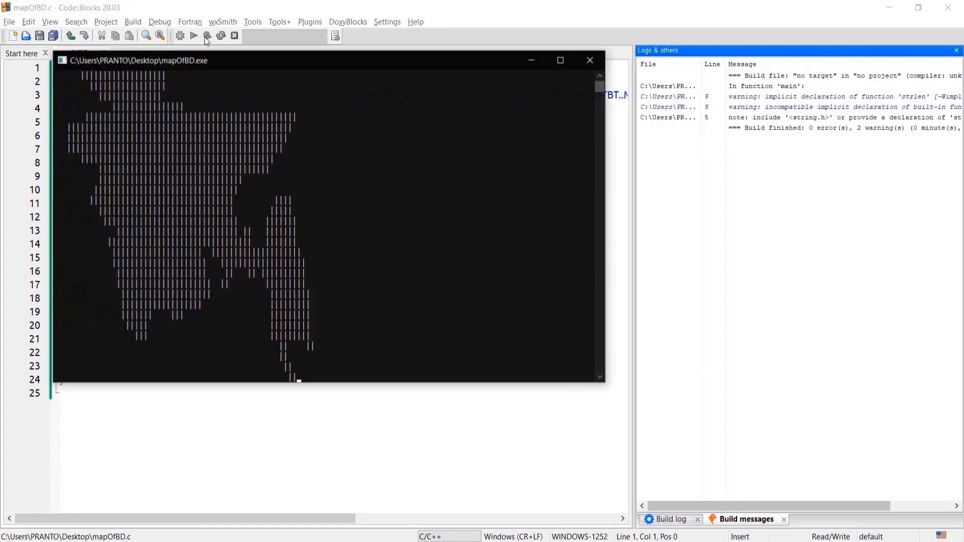
pyautogui.click(687, 522)
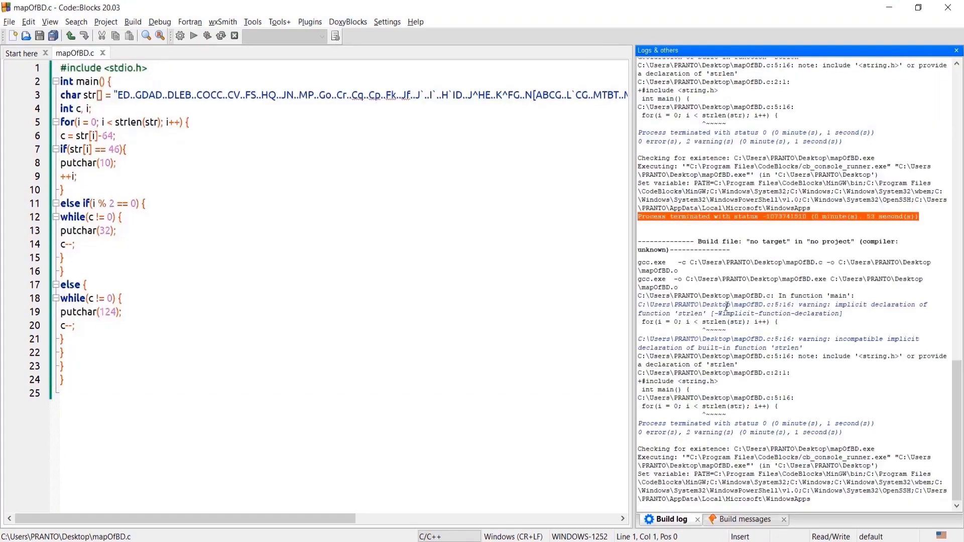
pyautogui.click(755, 521)
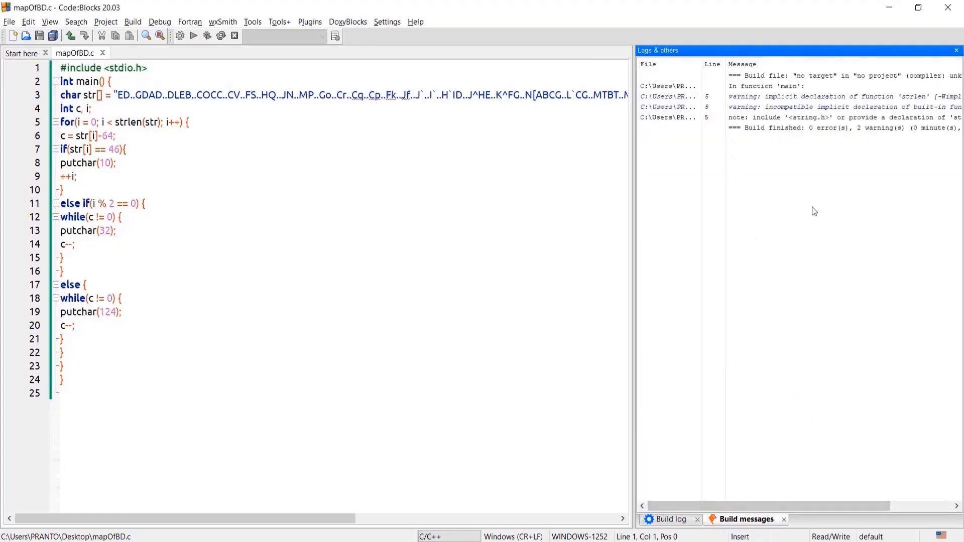
# - Switch to the console window of mapOfBD.exe, view its output maximized, and restore the window size
pyautogui.hotkey('alt', 'Tab')
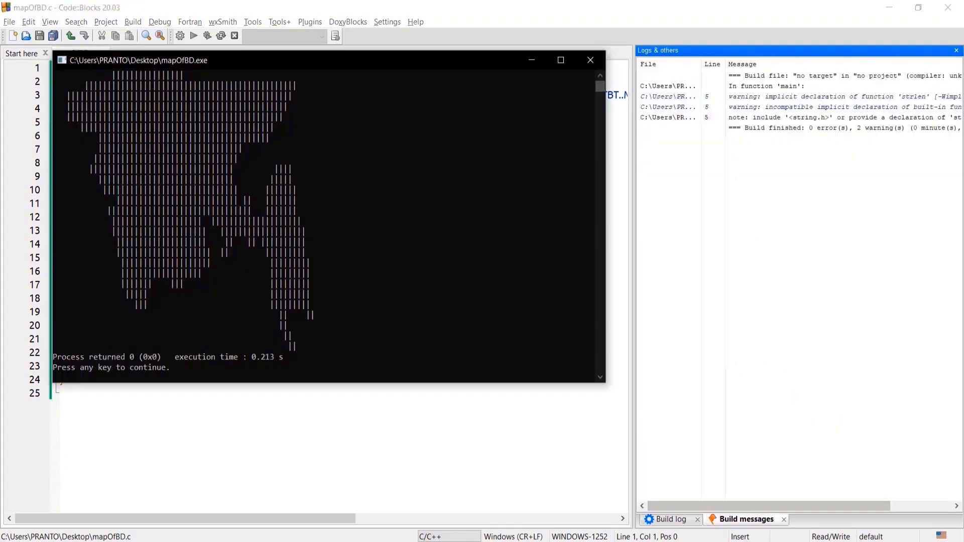
pyautogui.click(560, 62)
pyautogui.scroll(3, 436, 189)
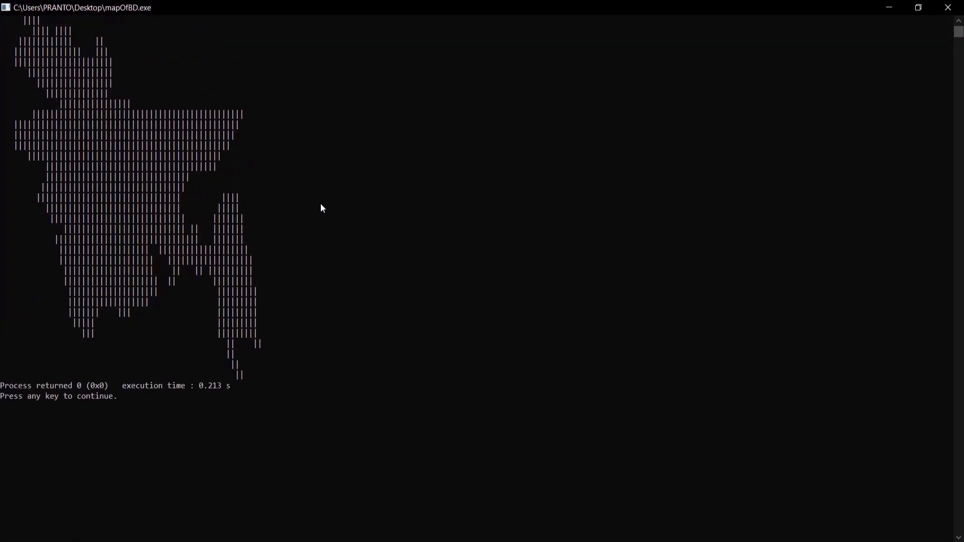
pyautogui.click(918, 7)
pyautogui.scroll(7, 446, 220)
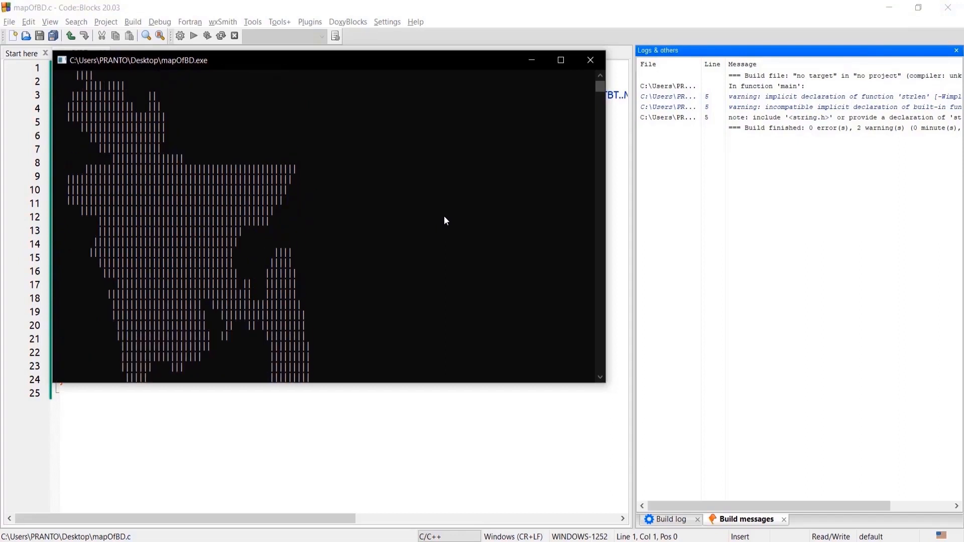
# - Move the console window over the Logs & others pane and resize it to fit that area
pyautogui.moveTo(378, 56); pyautogui.dragTo(523, 103)
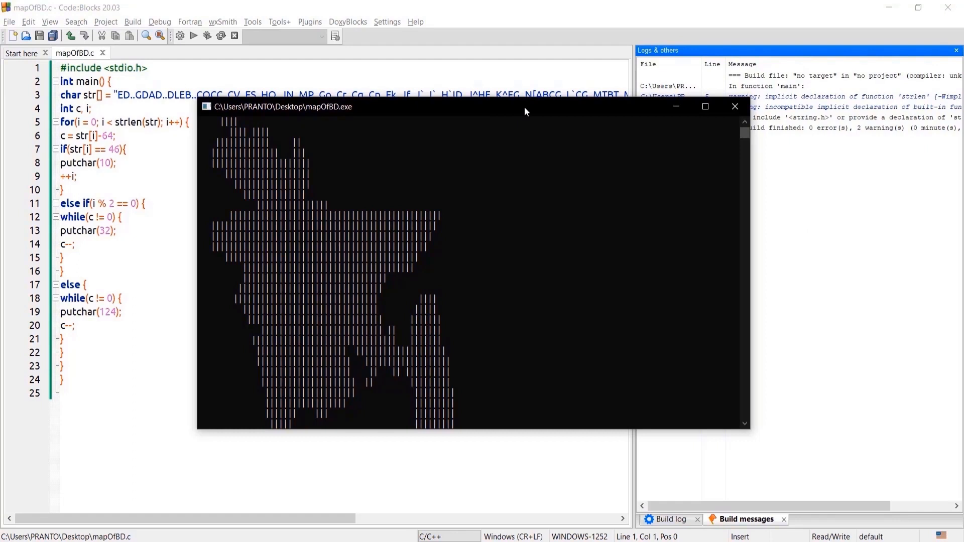
pyautogui.moveTo(524, 107); pyautogui.dragTo(676, 85)
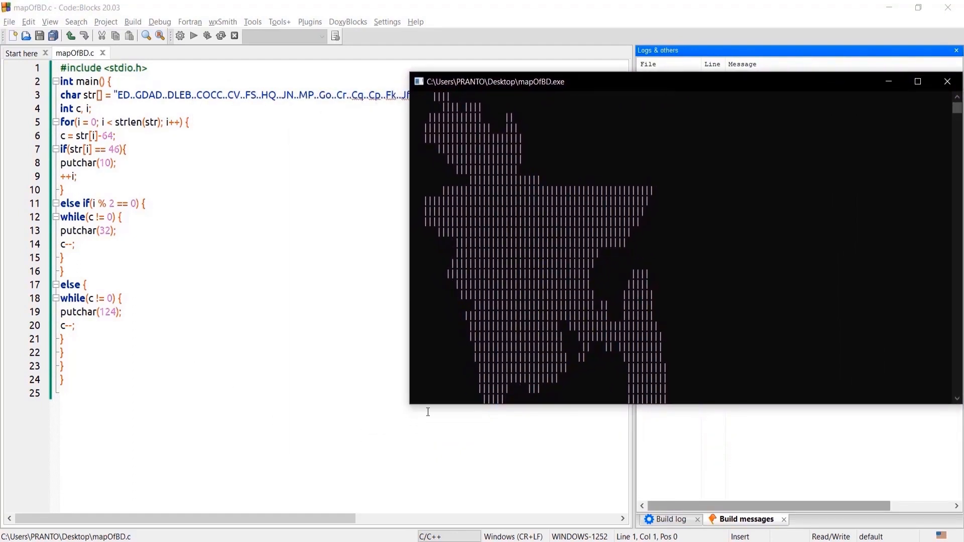
pyautogui.moveTo(412, 406); pyautogui.dragTo(642, 509)
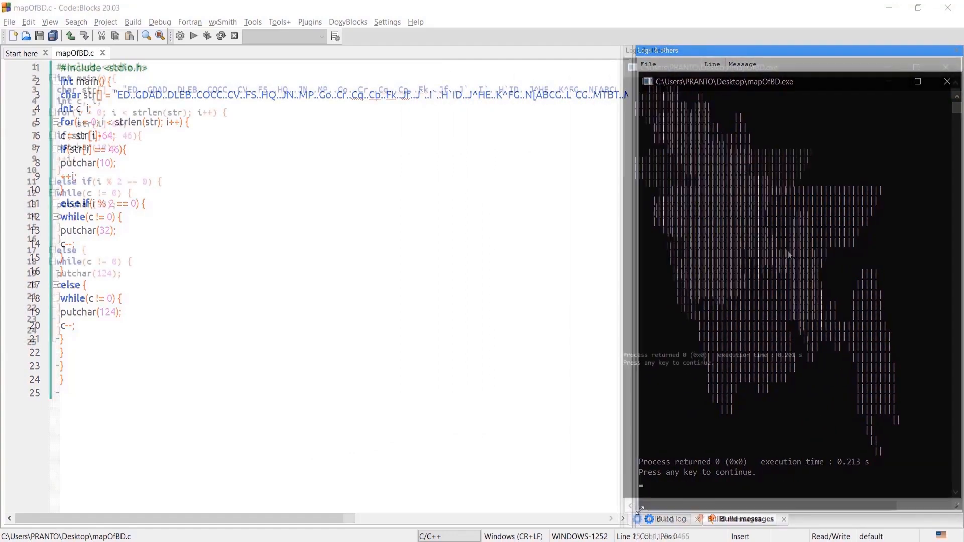
# - Set the console font size to 16 with bold fonts in the console window's properties, and browse the available fonts
pyautogui.rightClick(782, 74)
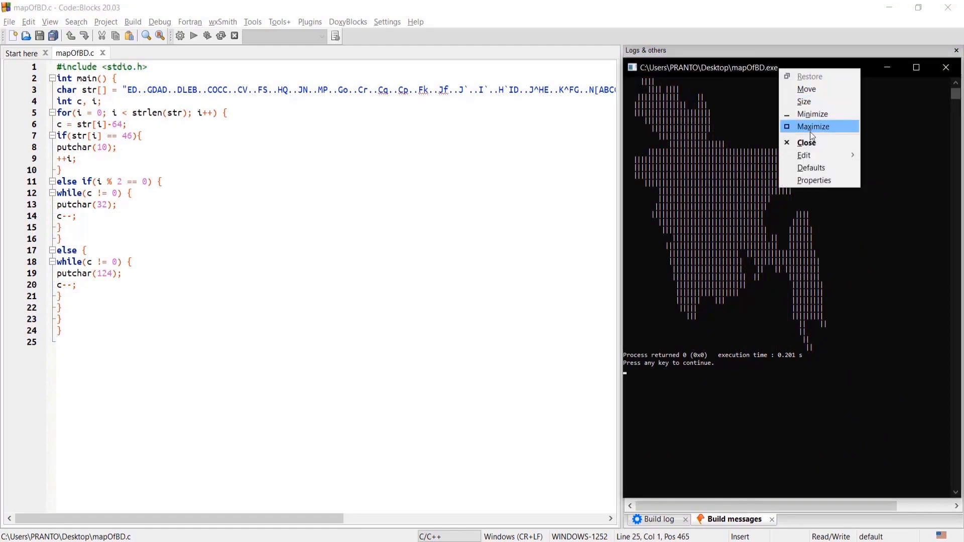
pyautogui.click(820, 181)
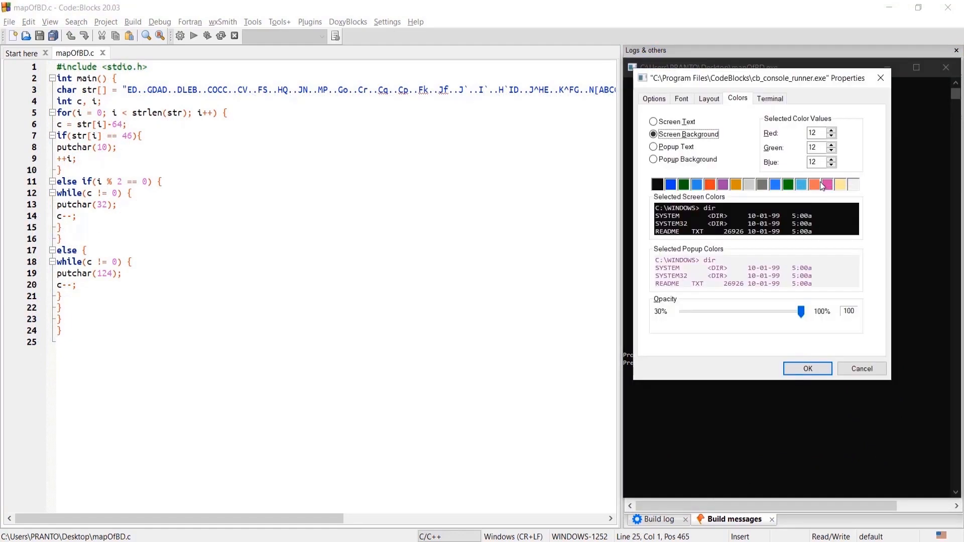
pyautogui.click(681, 100)
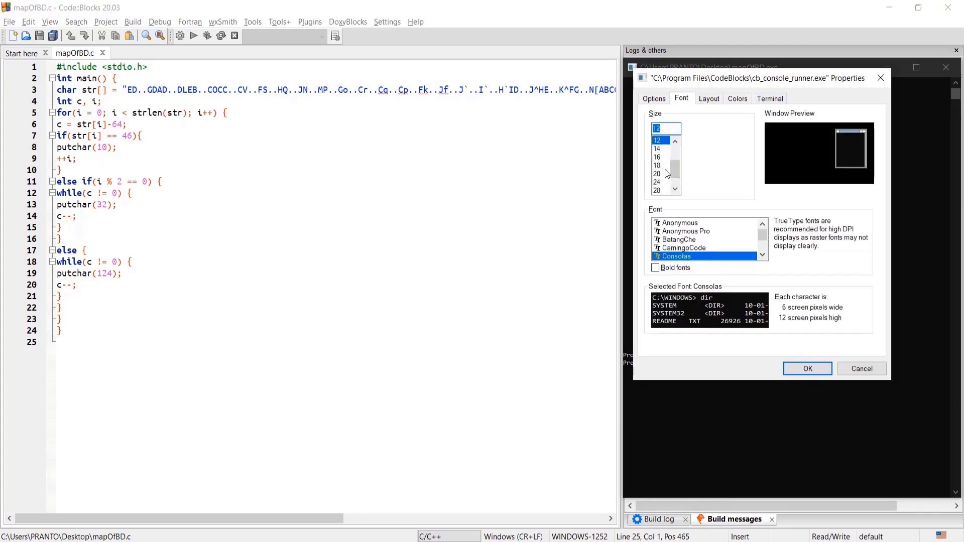
pyautogui.click(659, 158)
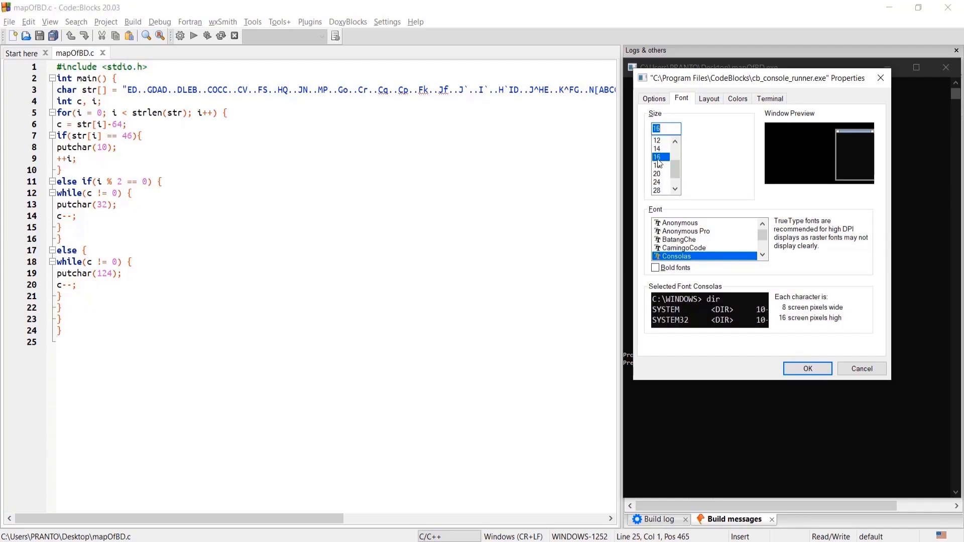
pyautogui.click(656, 269)
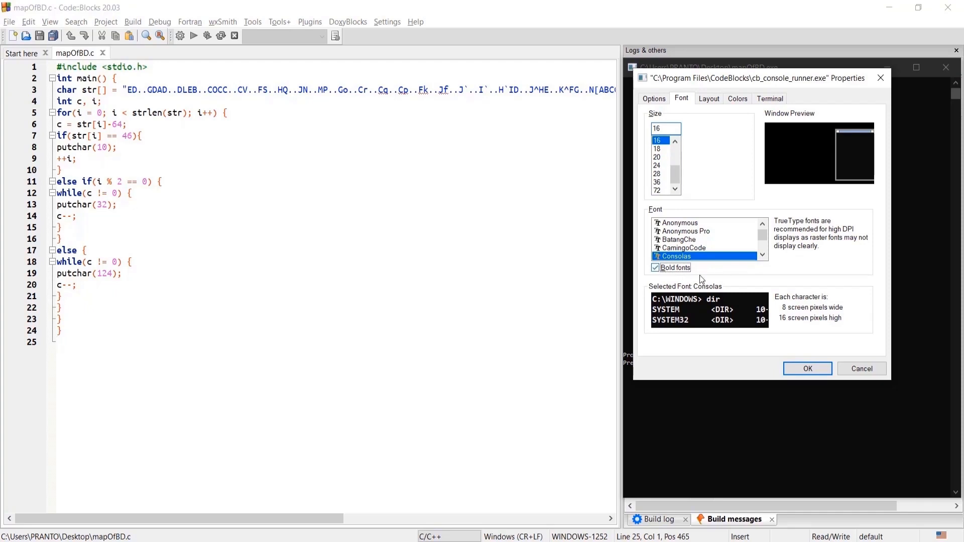
pyautogui.scroll(-3, 693, 249)
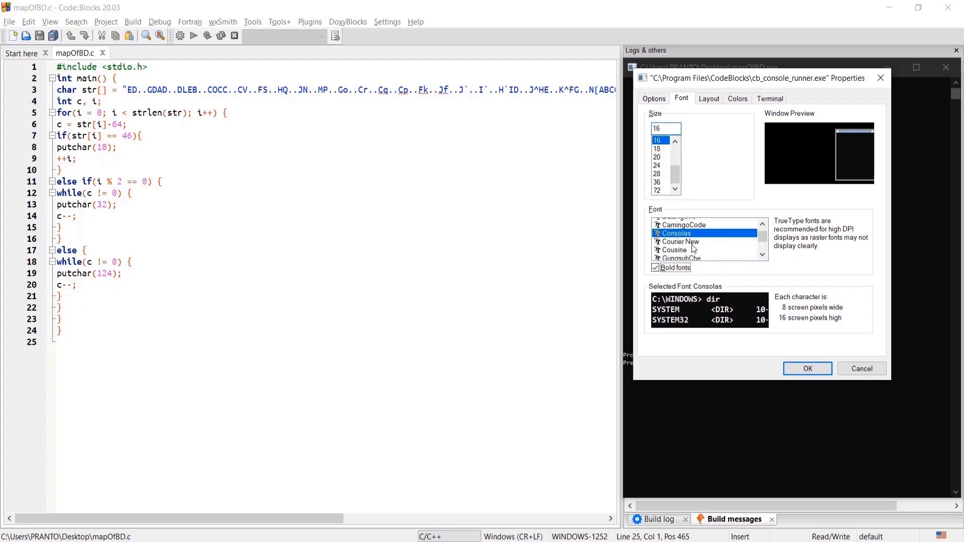
pyautogui.scroll(-6, 691, 244)
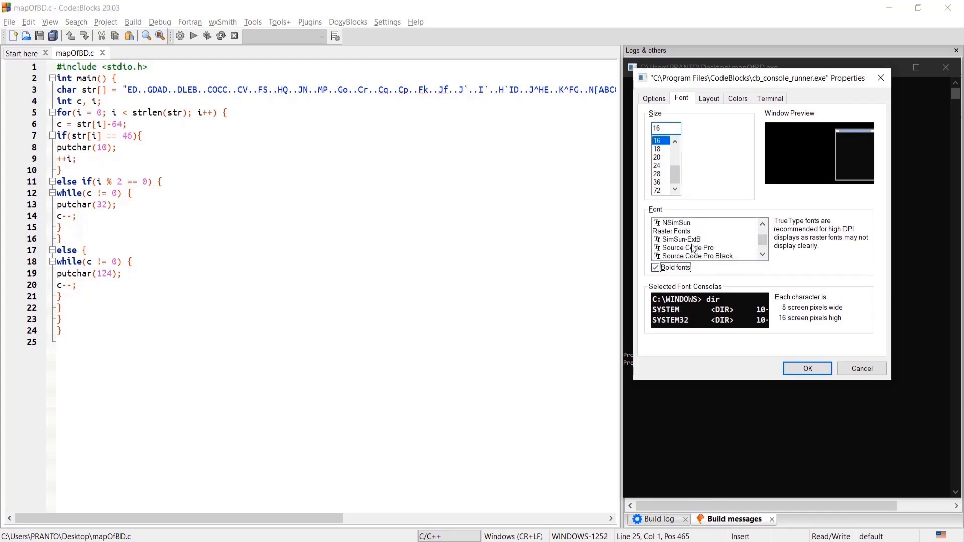
# - Set the console's screen background to light yellow (249, 241, 165) and its screen text to blue (58, 150, 221)
pyautogui.click(737, 98)
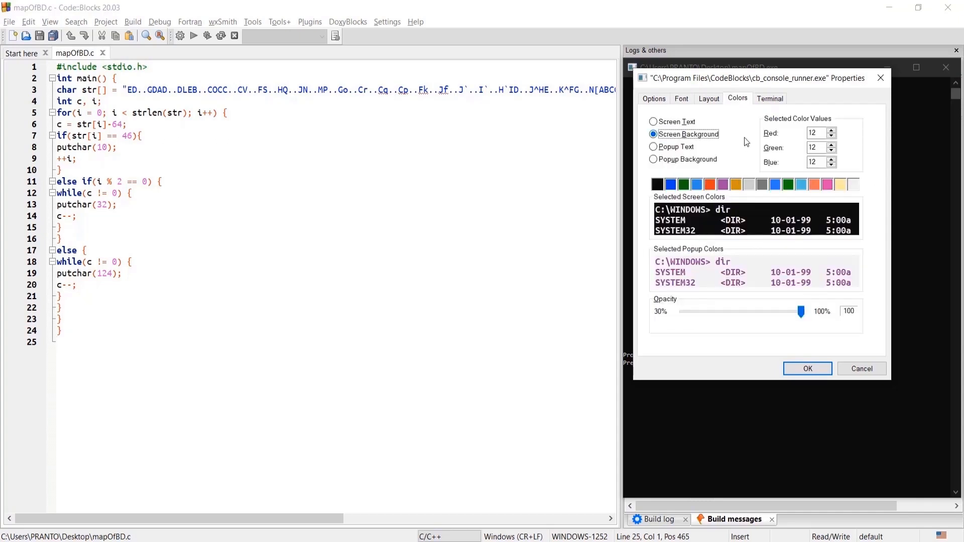
pyautogui.click(841, 185)
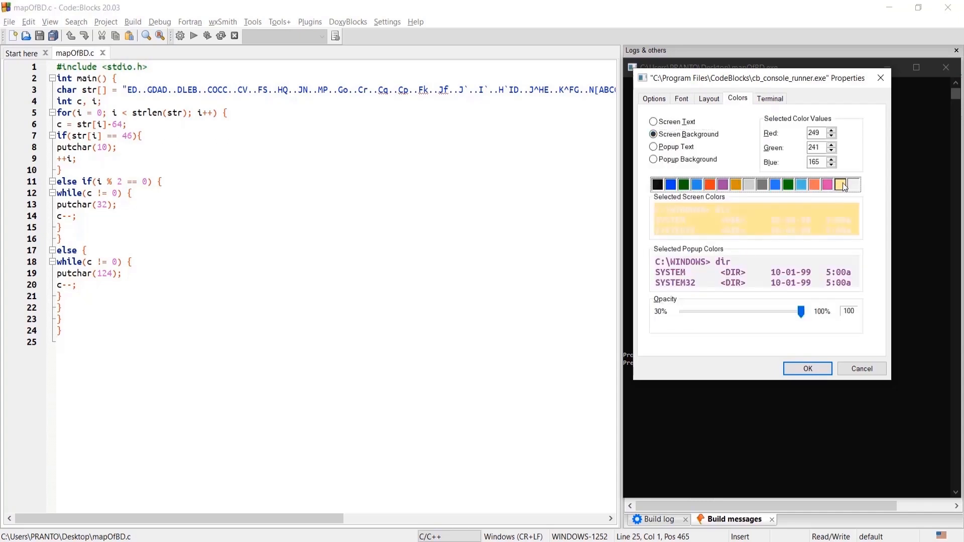
pyautogui.click(655, 122)
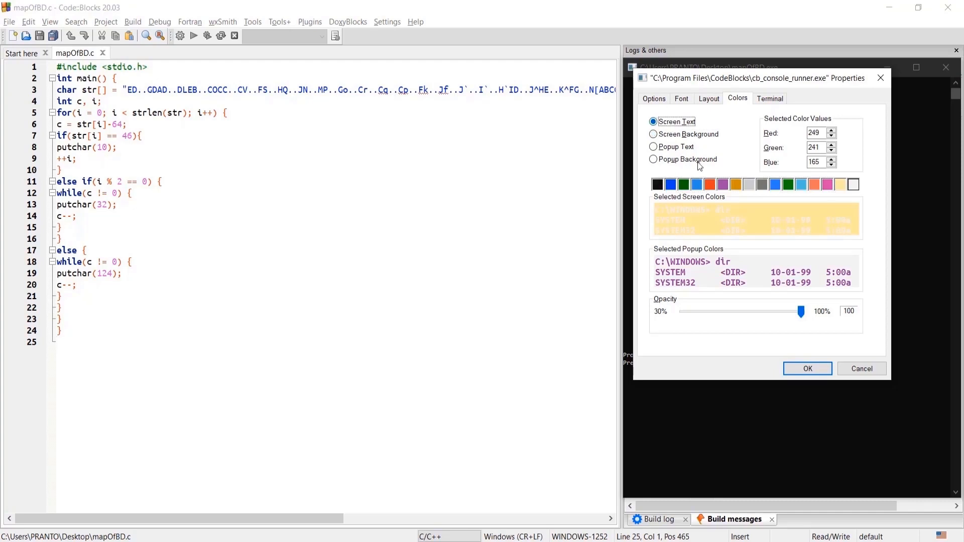
pyautogui.click(699, 187)
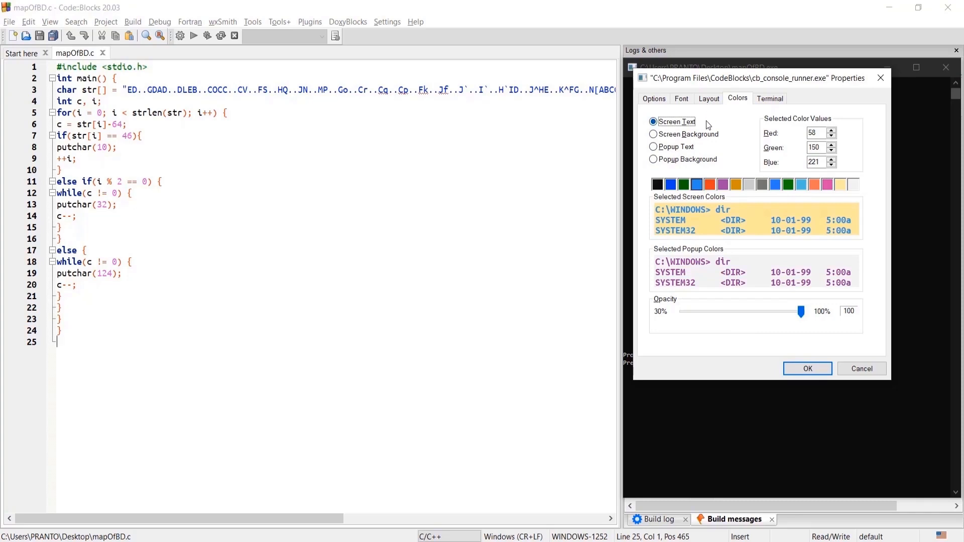
# - Disable Let system position window, set the console window position to Left 1232 and Top 110, and apply the properties
pyautogui.click(708, 99)
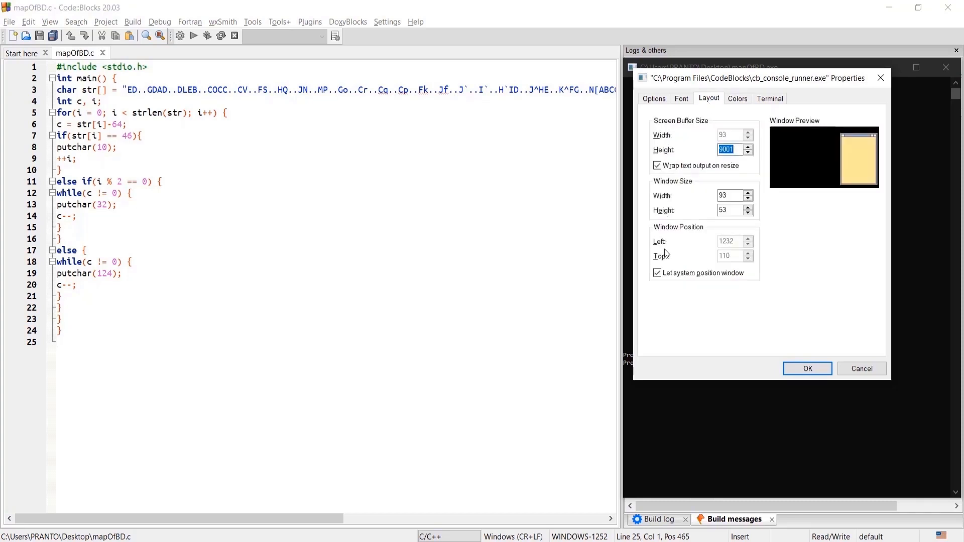
pyautogui.click(658, 274)
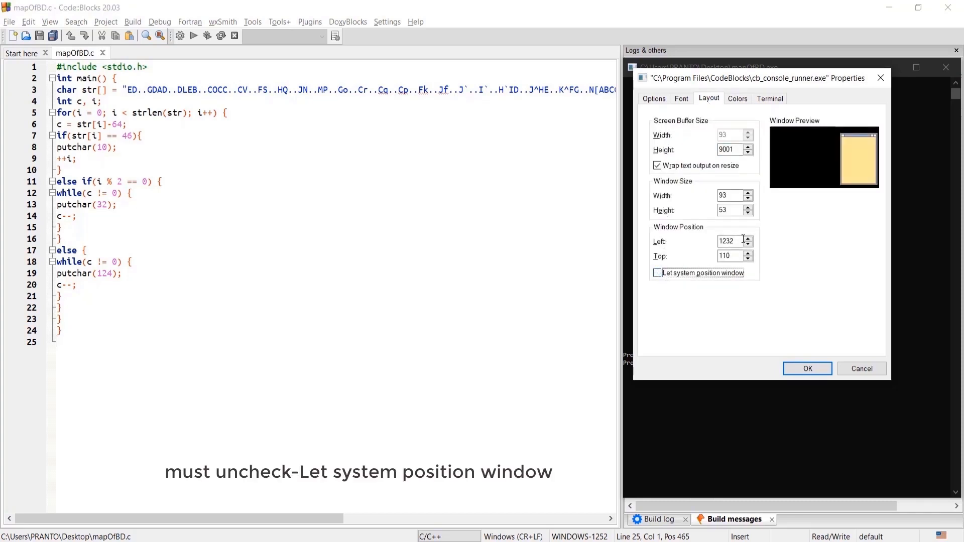
pyautogui.doubleClick(720, 243)
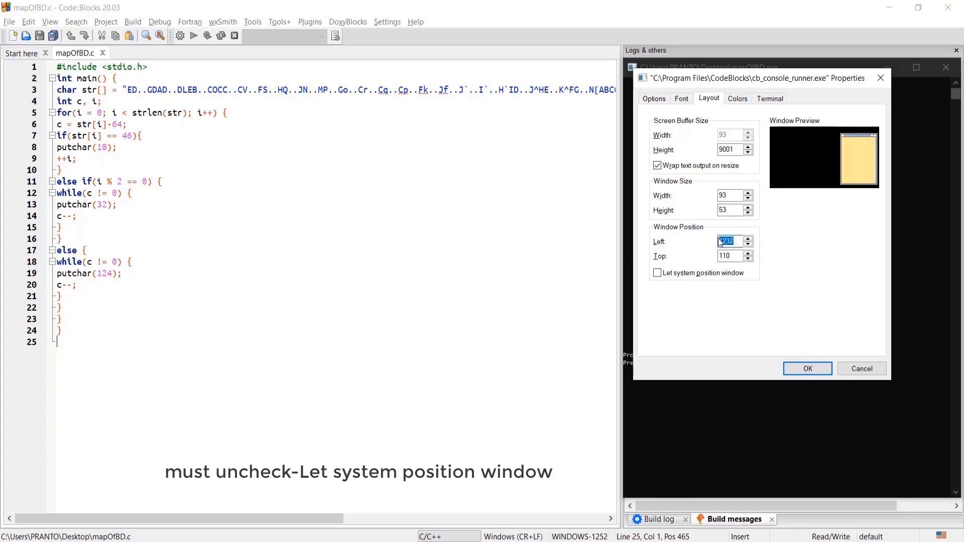
pyautogui.write('1232')
pyautogui.press('Tab')
pyautogui.write('110')
pyautogui.click(791, 371)
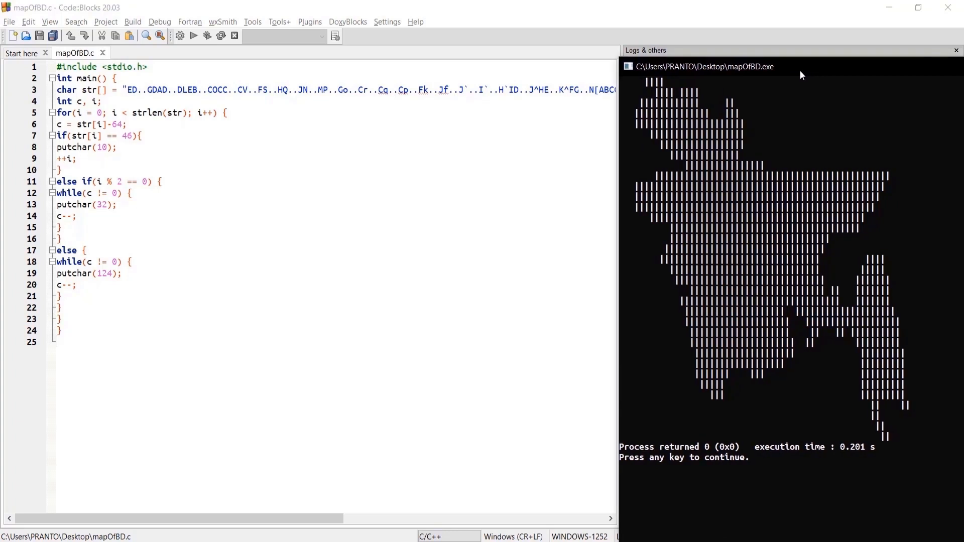
# - Shrink the enlarged console window and reposition it over the Logs & others pane
pyautogui.moveTo(803, 70); pyautogui.dragTo(566, 36)
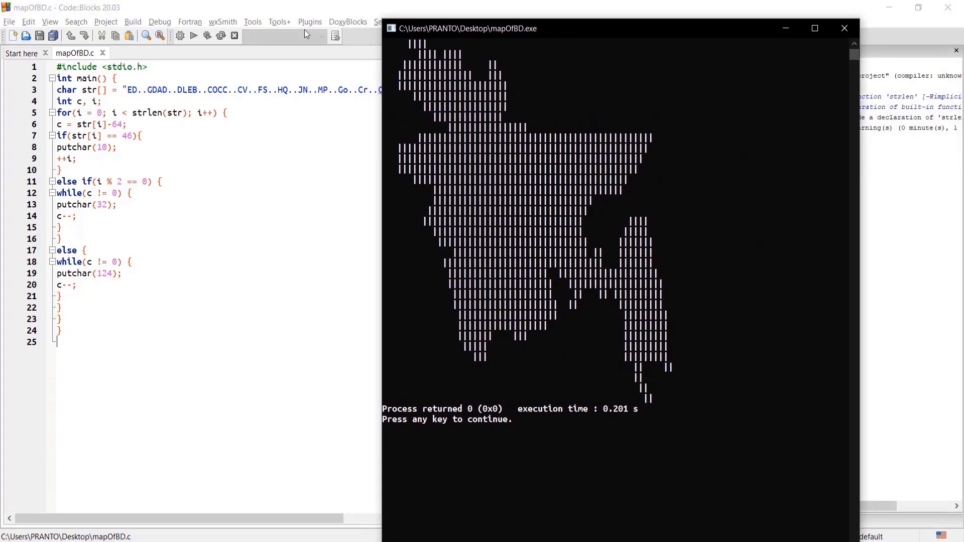
pyautogui.moveTo(383, 20); pyautogui.dragTo(533, 103)
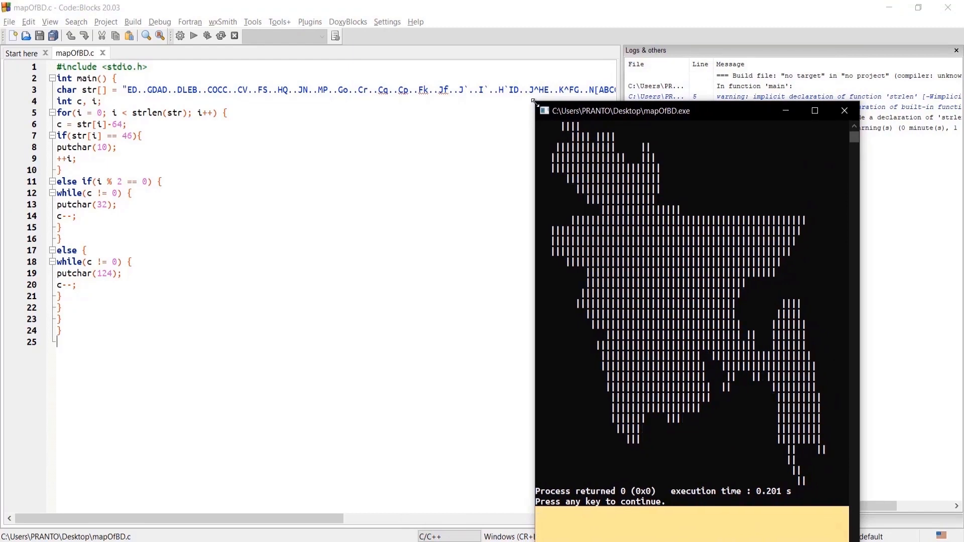
pyautogui.moveTo(724, 108); pyautogui.dragTo(806, 66)
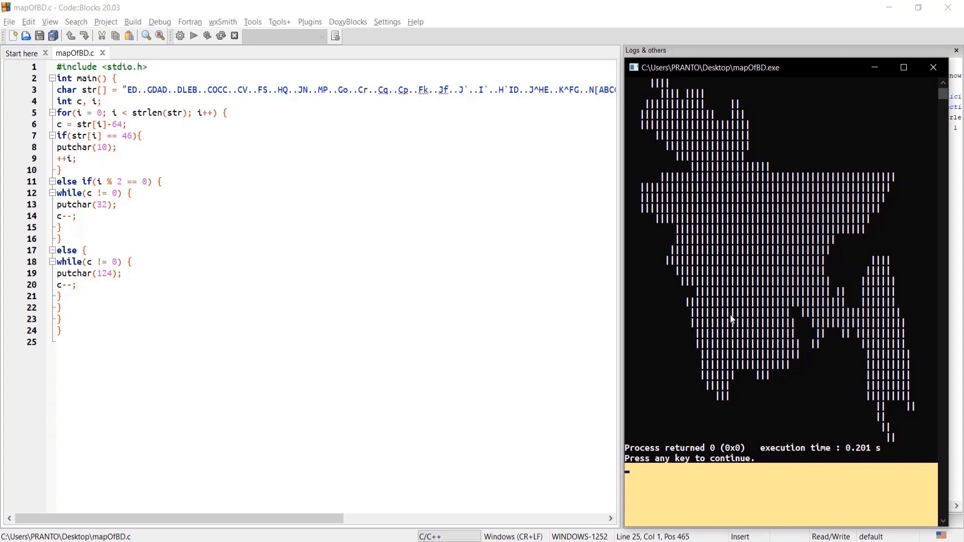
# - Close the console, build and run mapOfBD.c again to check the new console appearance, and close the output window
pyautogui.click(935, 69)
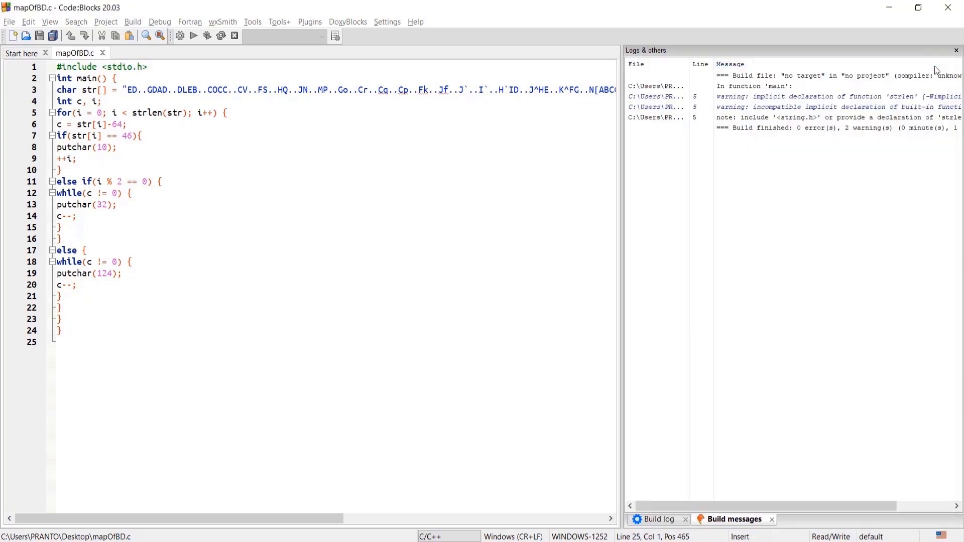
pyautogui.click(206, 39)
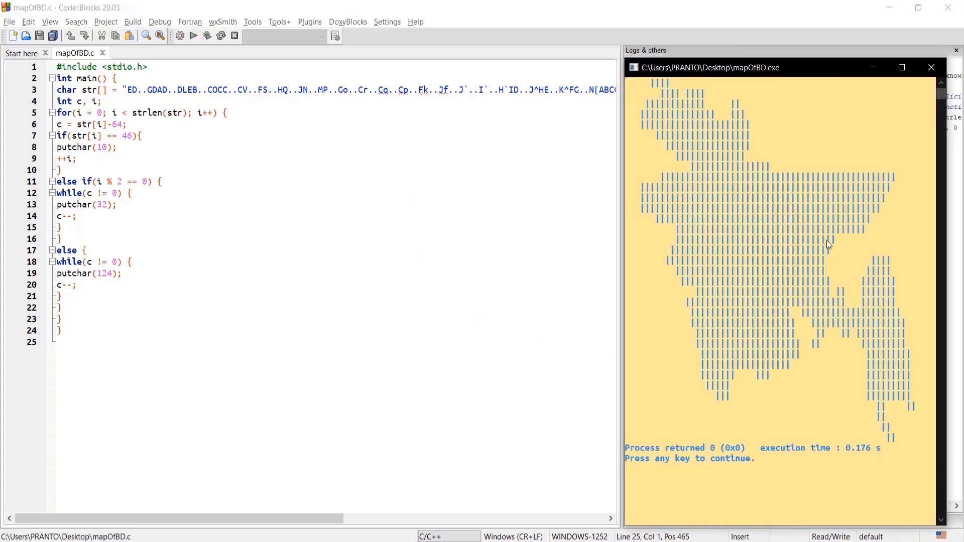
pyautogui.click(932, 68)
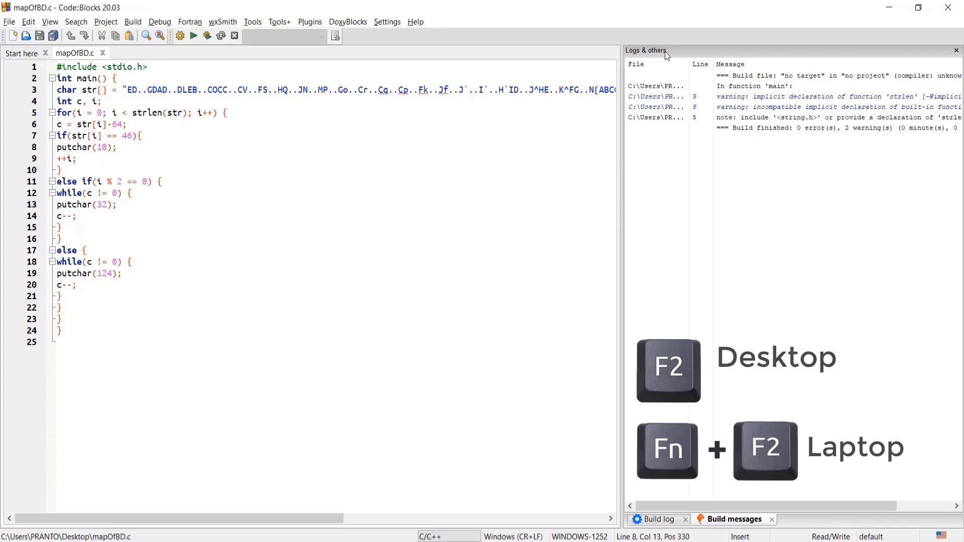
# - Hide the Logs & others pane and show it again
pyautogui.press('F2')
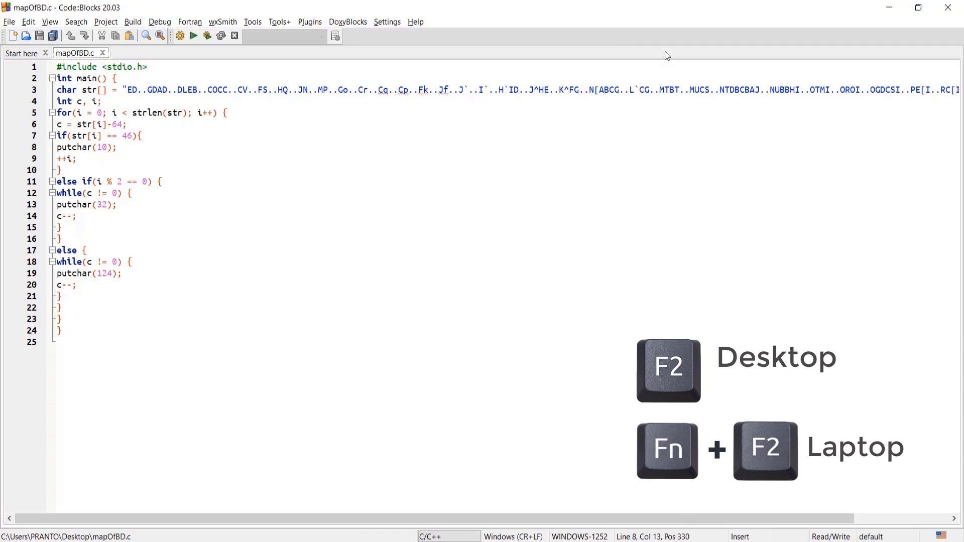
pyautogui.press('F2')
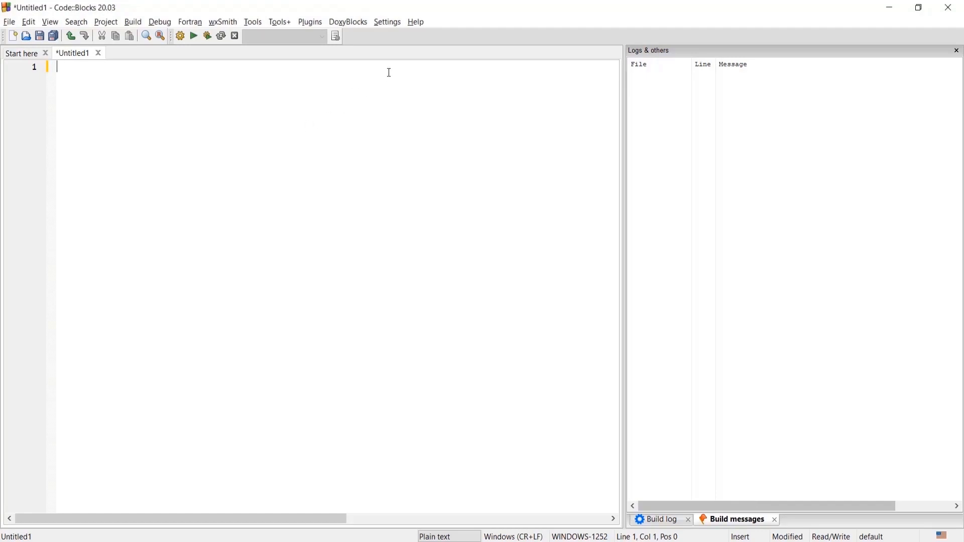
# - In the editor's keyboard shortcut settings, assign Ctrl-Alt-S to the File command Save file as
pyautogui.click(392, 23)
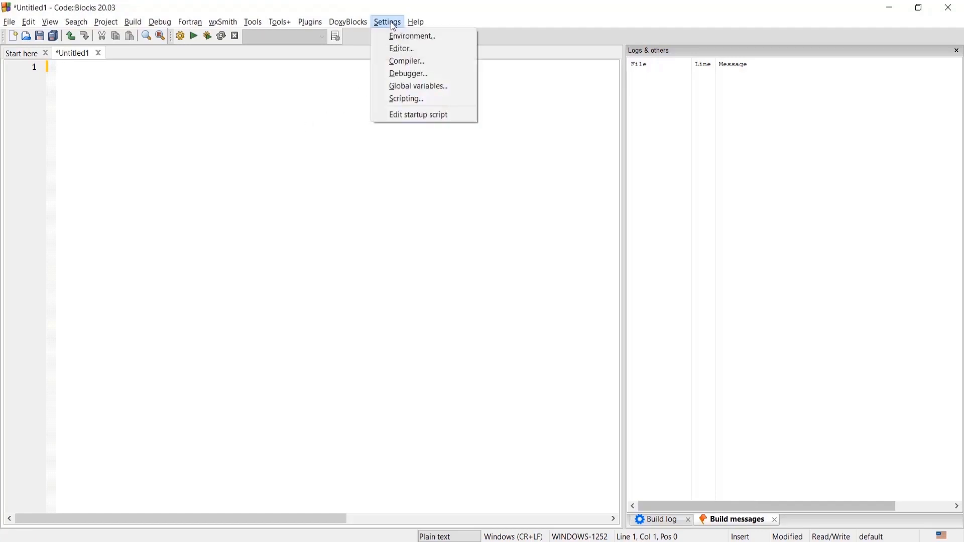
pyautogui.click(401, 49)
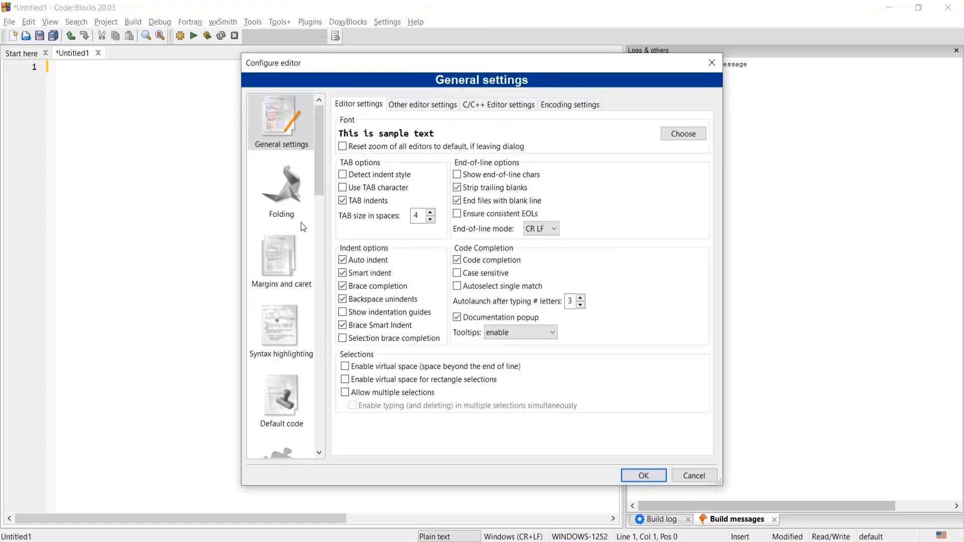
pyautogui.scroll(-6, 280, 251)
pyautogui.click(279, 403)
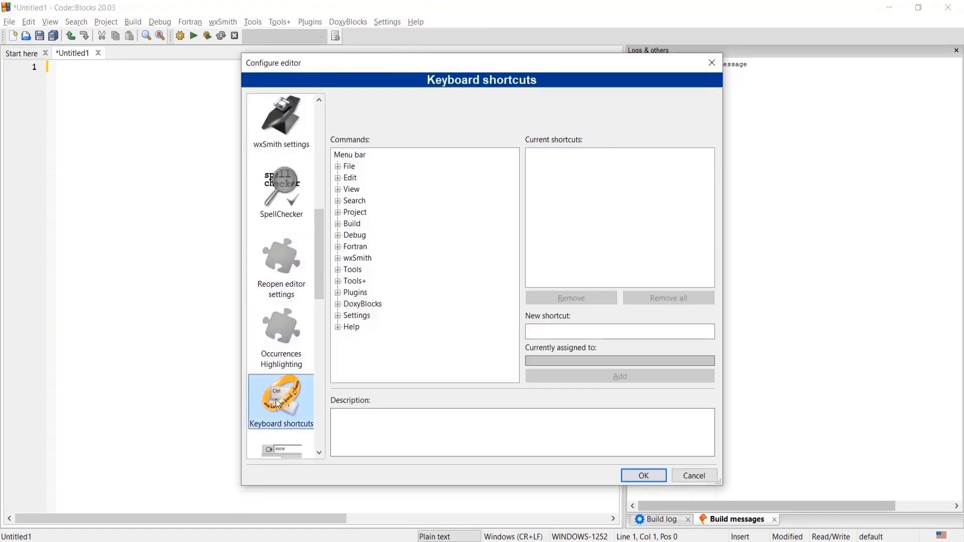
pyautogui.click(339, 168)
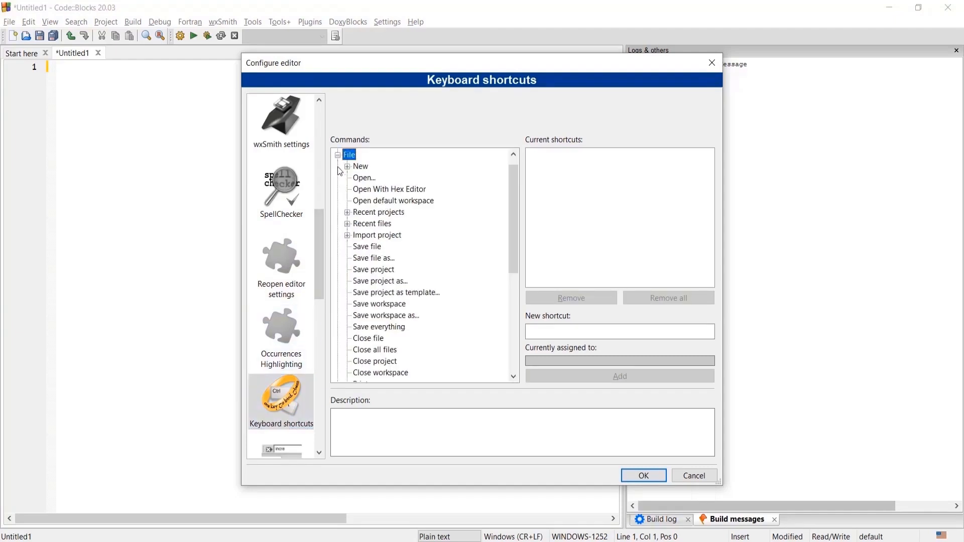
pyautogui.click(377, 260)
pyautogui.click(587, 332)
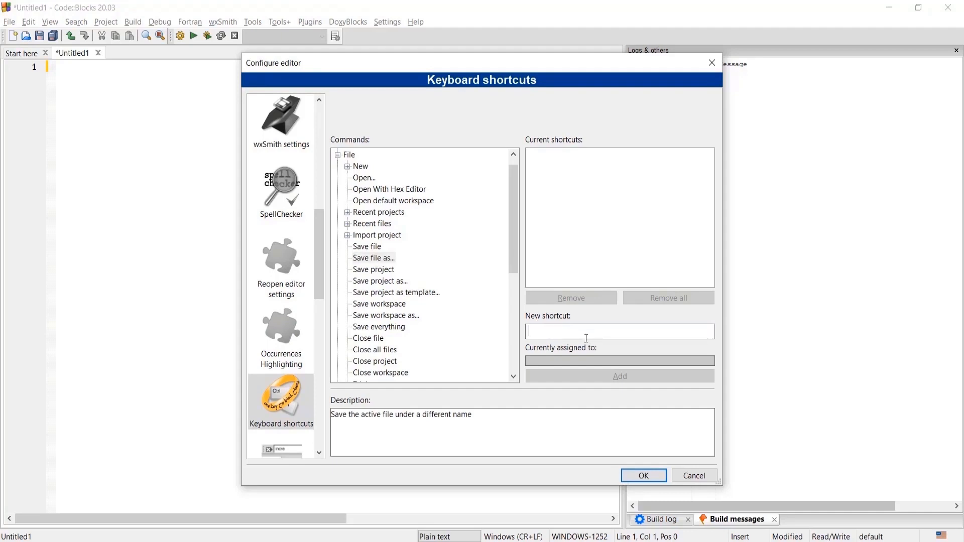
pyautogui.hotkey('ctrl', 'alt', 's')
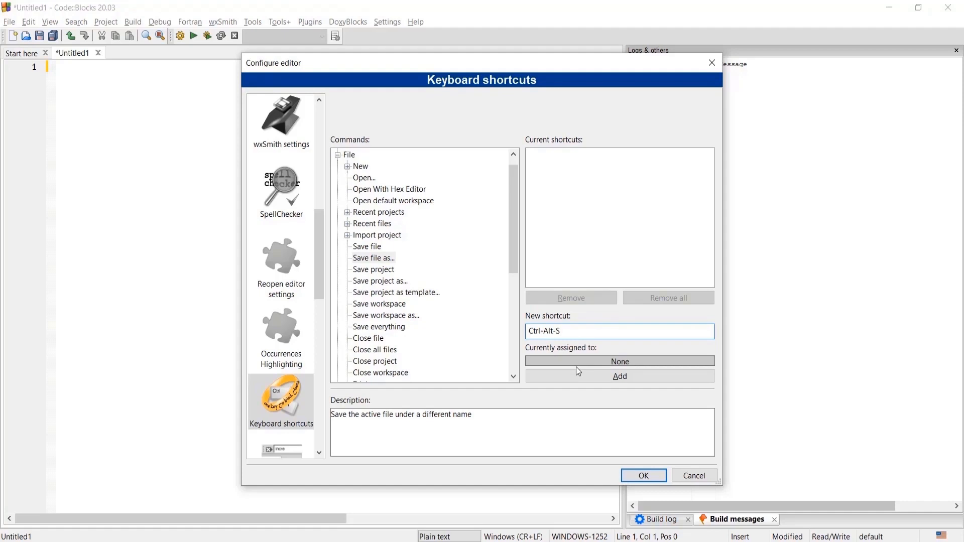
pyautogui.click(620, 376)
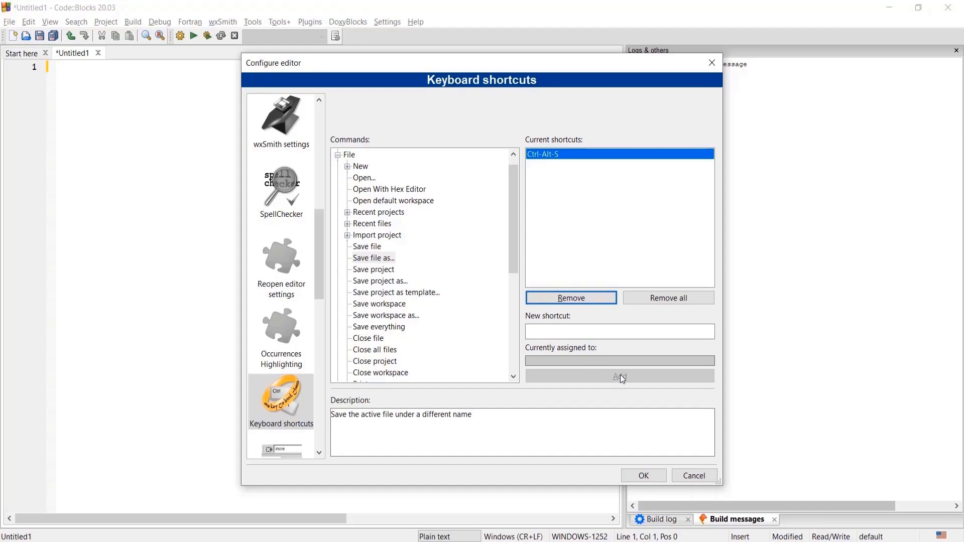
# - Assign the shortcut Ctrl-Alt-` to the Plugins command Source code formatter (AStyle)
pyautogui.click(338, 154)
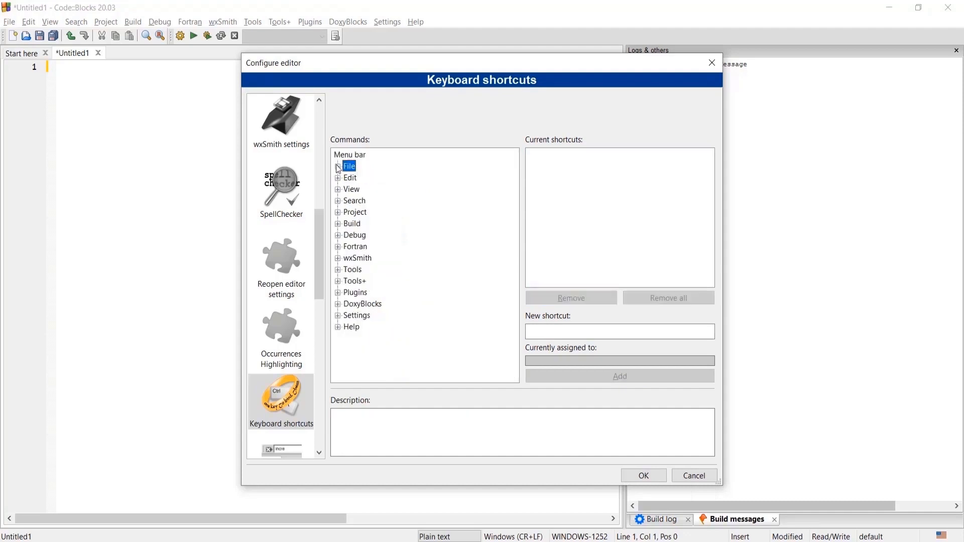
pyautogui.click(338, 294)
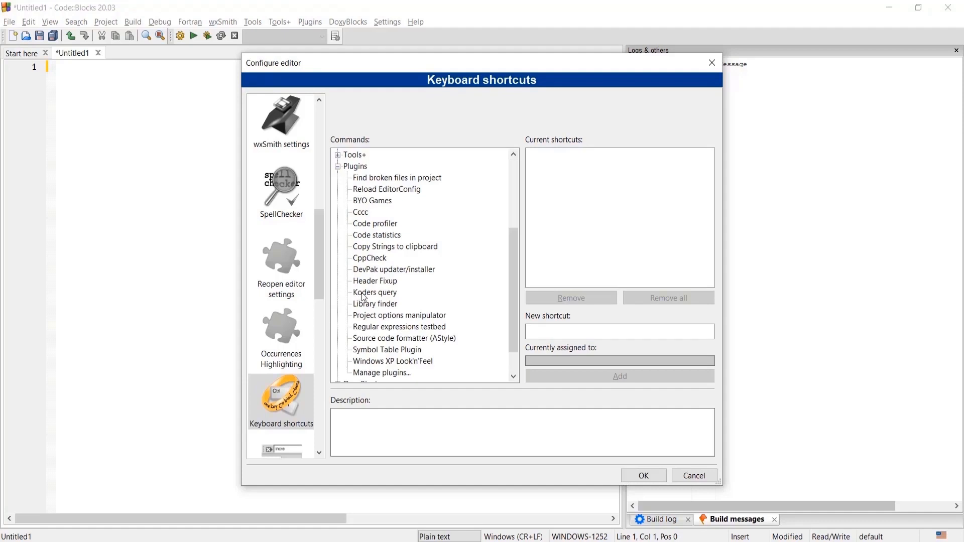
pyautogui.click(435, 344)
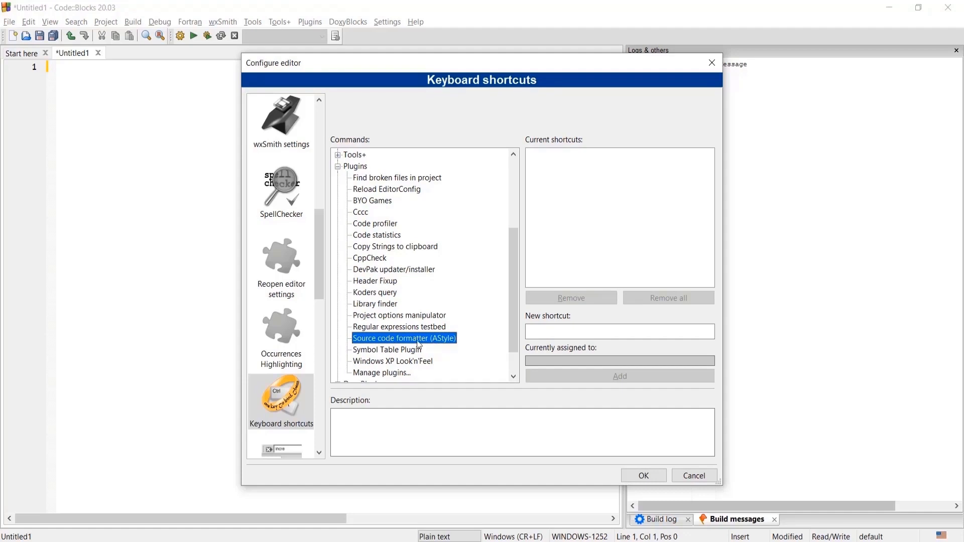
pyautogui.click(539, 331)
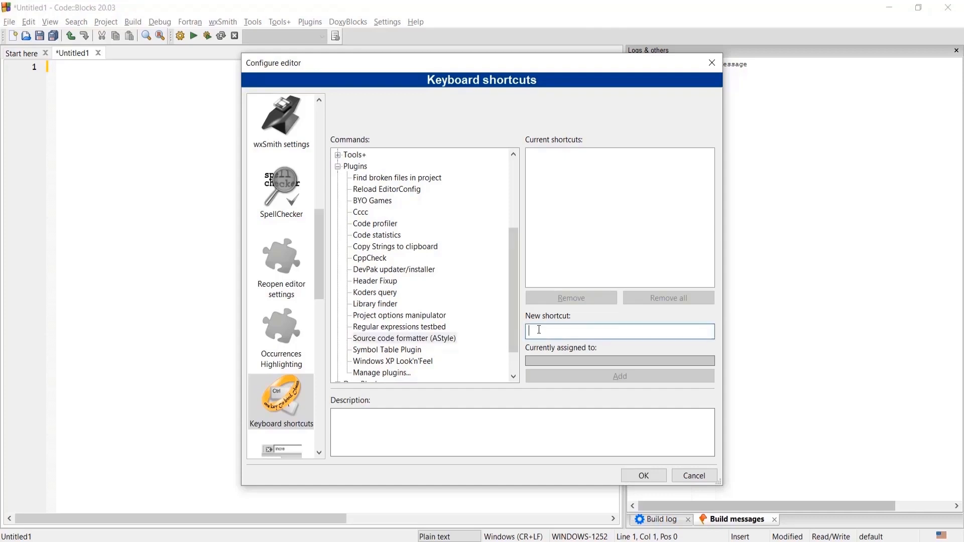
pyautogui.press('ctrl')
pyautogui.press('alt')
pyautogui.hotkey('ctrl', 'alt', '`')
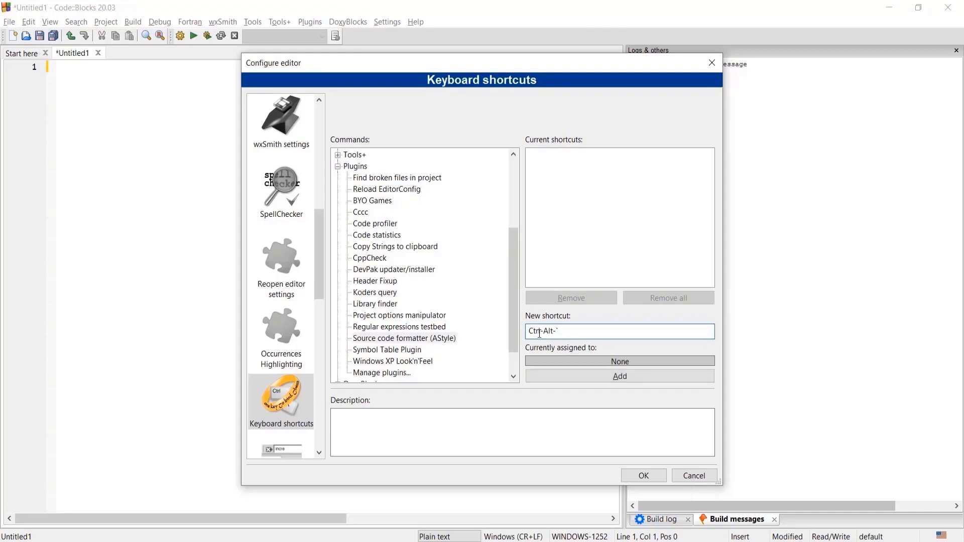
pyautogui.click(624, 378)
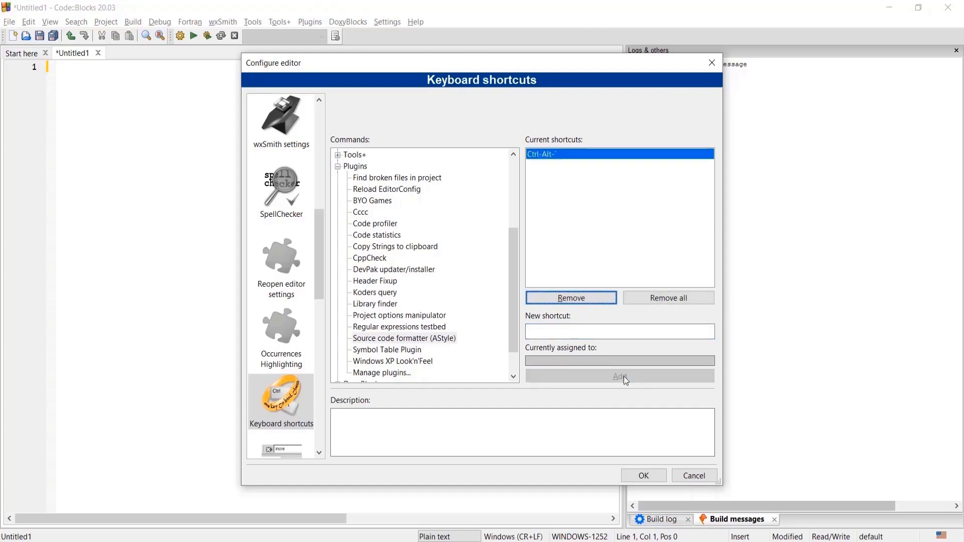
# - Assign the shortcut Ctrl-Shift-1 to the Editor command under Settings and accept the editor configuration
pyautogui.click(426, 304)
pyautogui.click(338, 167)
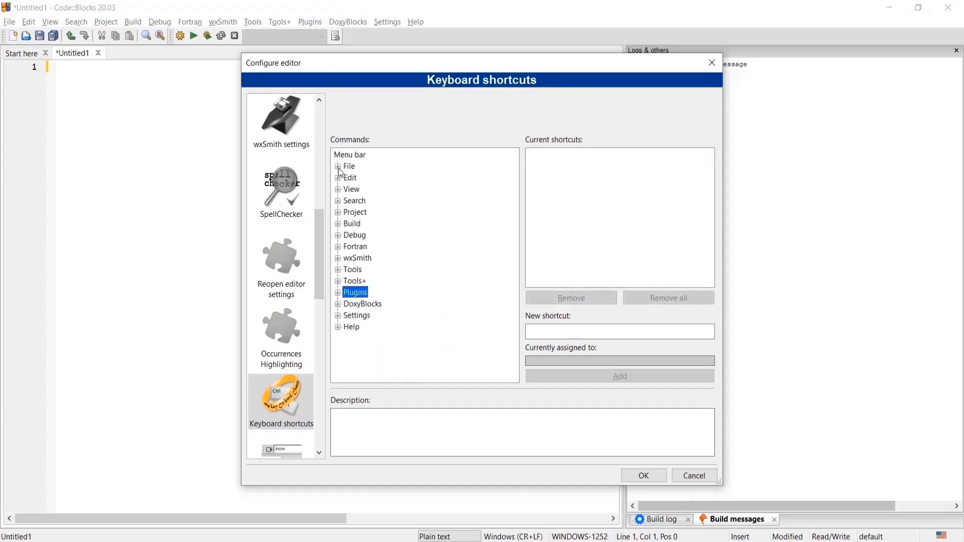
pyautogui.click(339, 316)
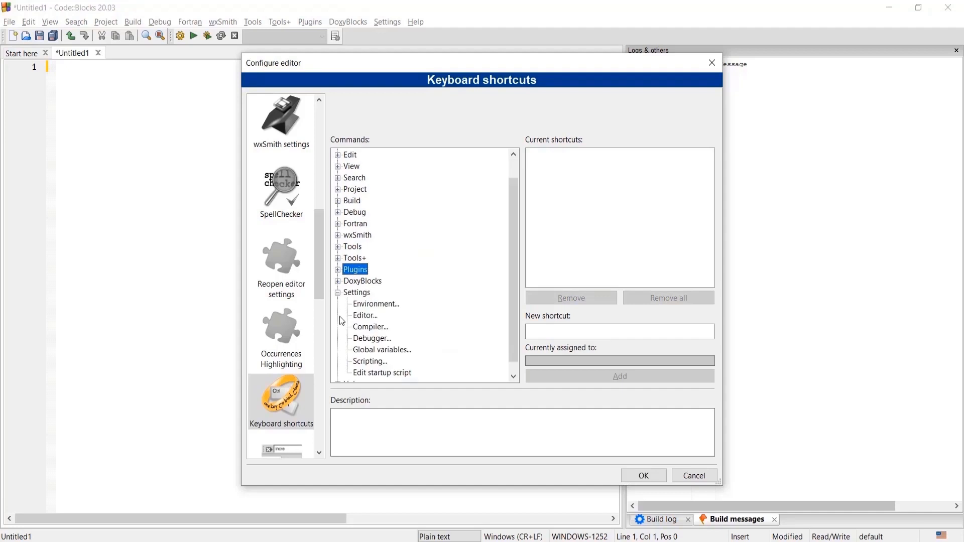
pyautogui.click(366, 316)
pyautogui.click(558, 333)
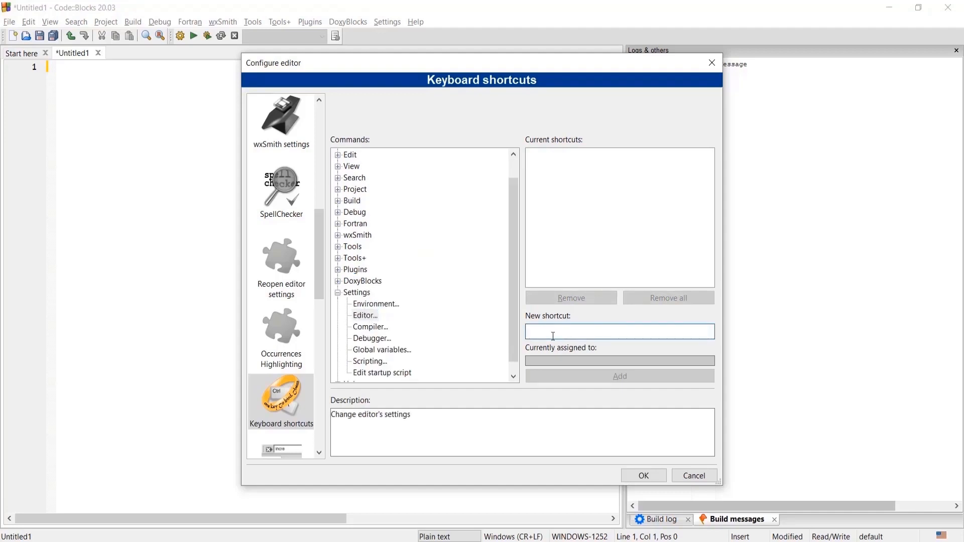
pyautogui.press('ctrl')
pyautogui.hotkey('ctrl', 'shift', '1')
pyautogui.click(638, 378)
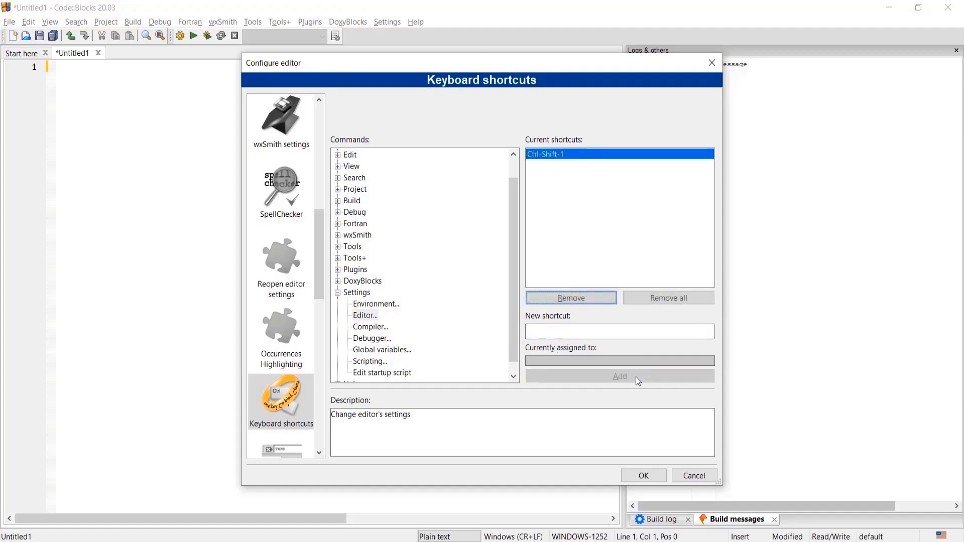
pyautogui.click(644, 475)
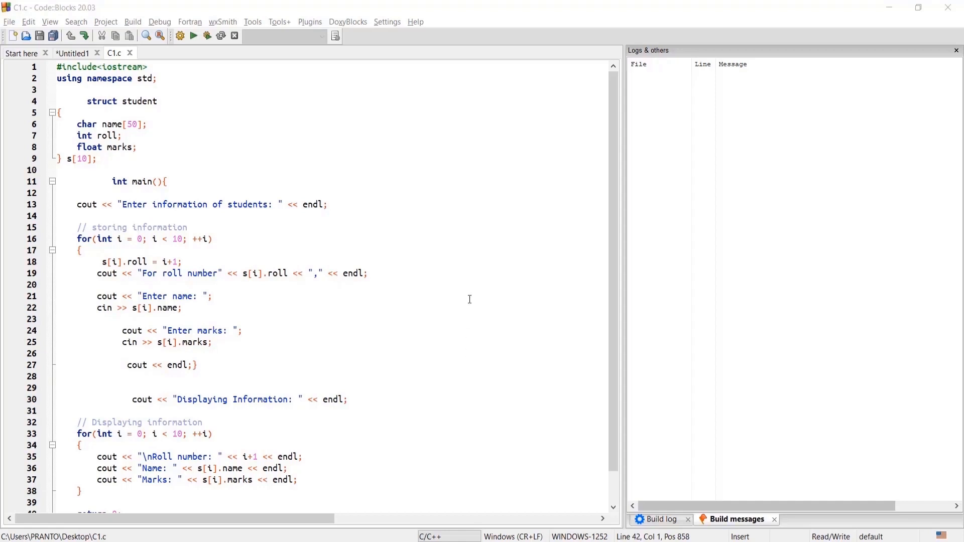
# - Reformat the badly indented code in C1.c with AStyle
pyautogui.rightClick(432, 211)
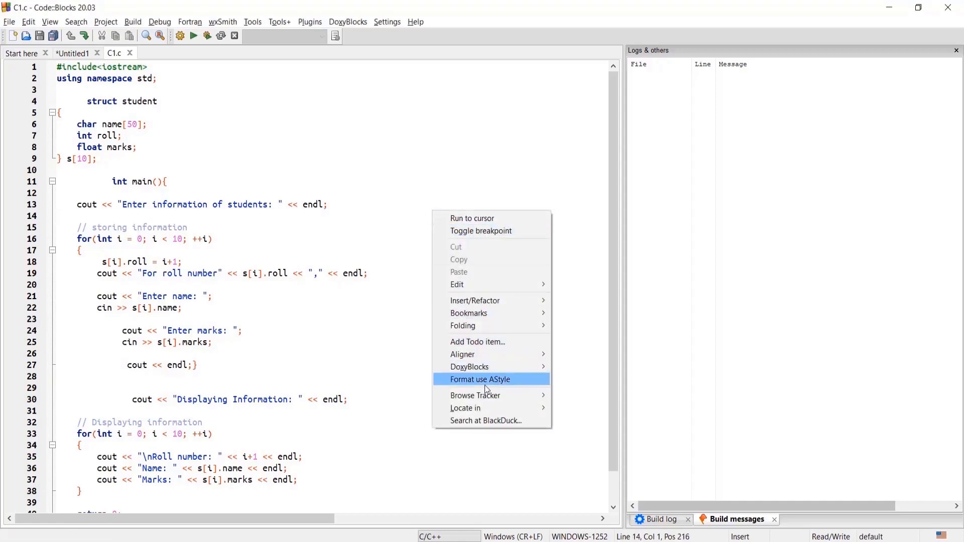
pyautogui.click(499, 389)
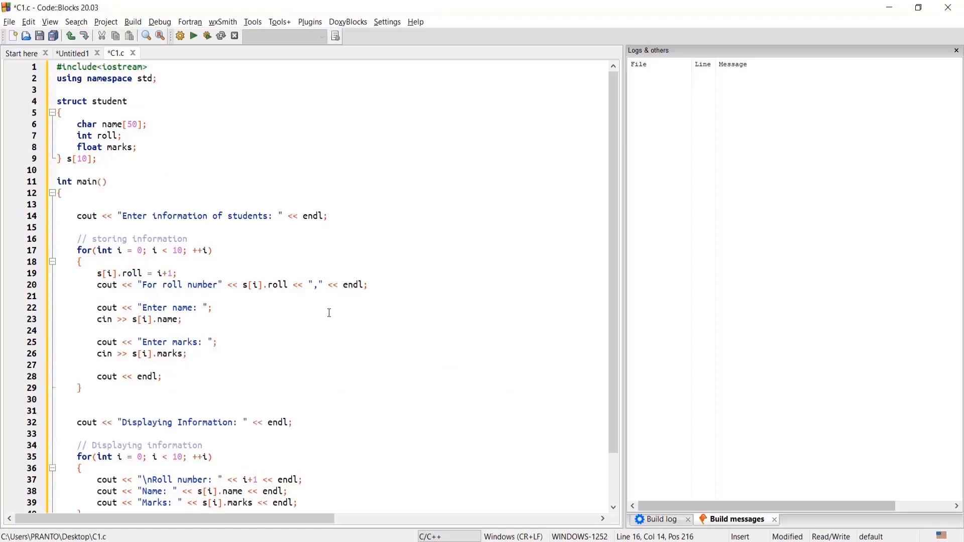
pyautogui.scroll(-2, 326, 308)
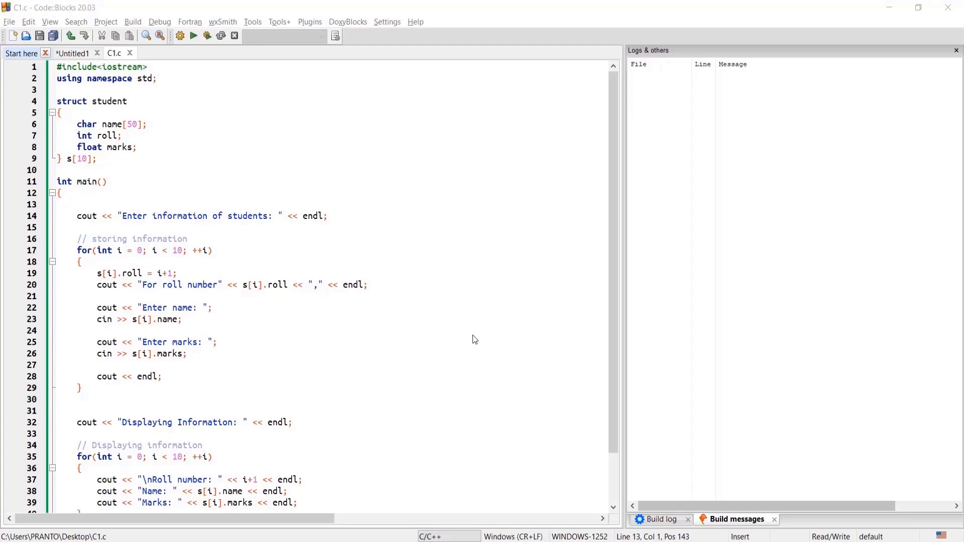
# - In the C/C++ syntax highlighting settings, set the Default style's foreground to white and background to black
pyautogui.click(387, 23)
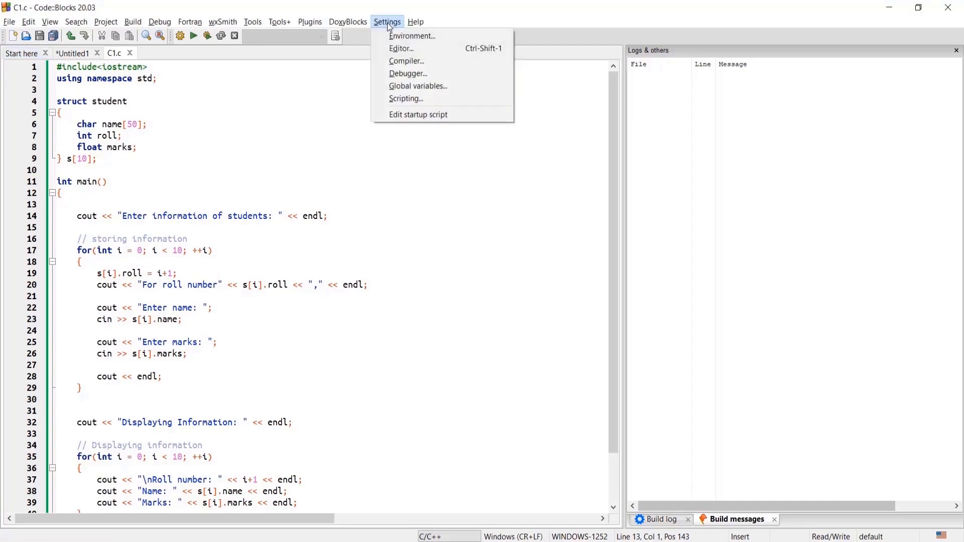
pyautogui.click(402, 50)
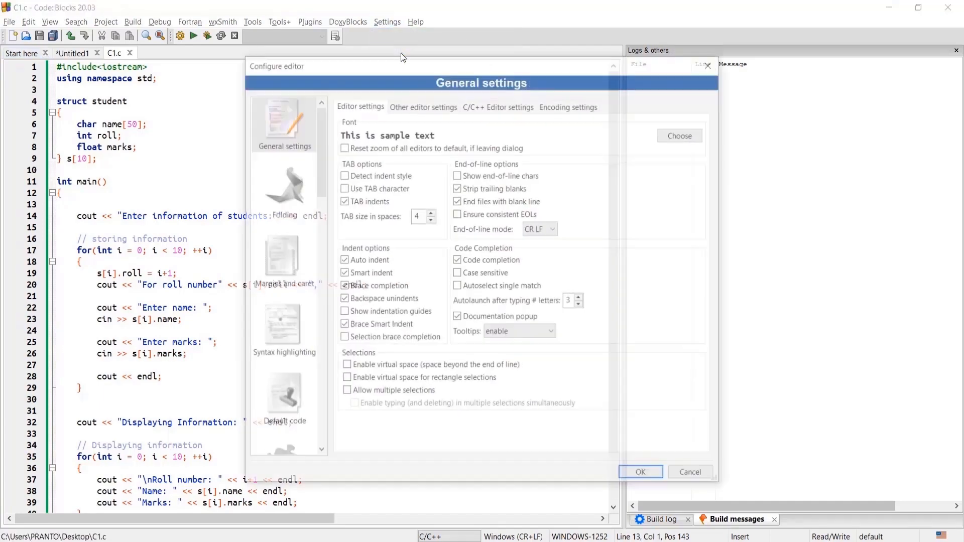
pyautogui.click(289, 335)
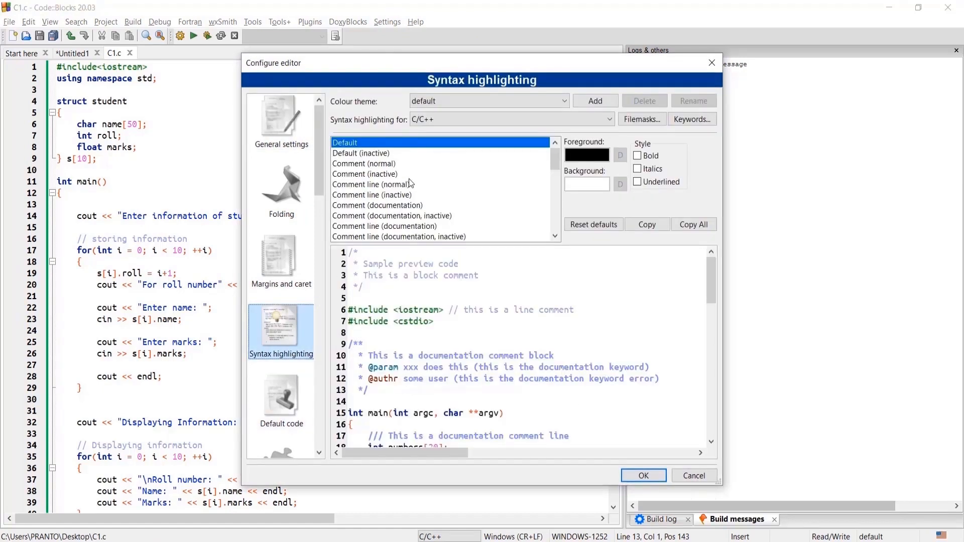
pyautogui.click(585, 156)
pyautogui.click(556, 170)
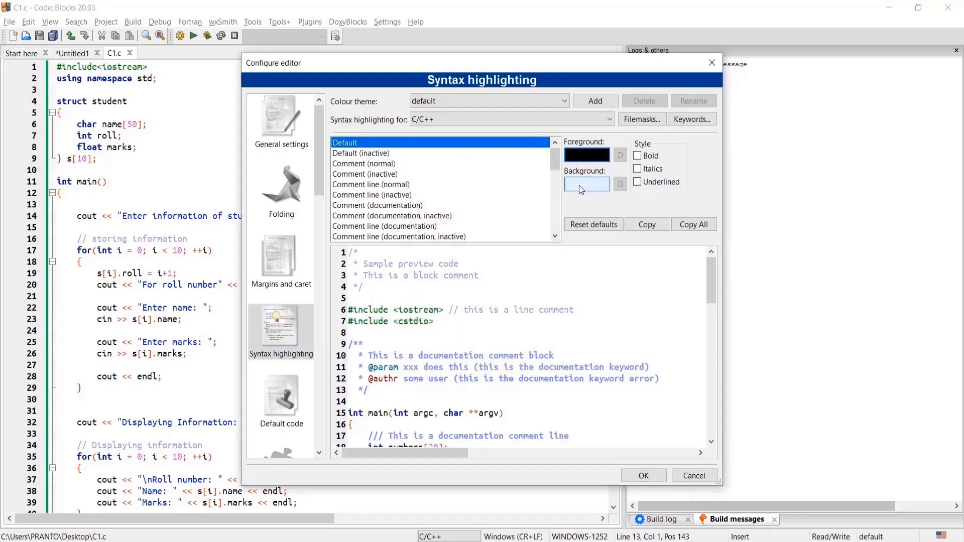
pyautogui.click(582, 159)
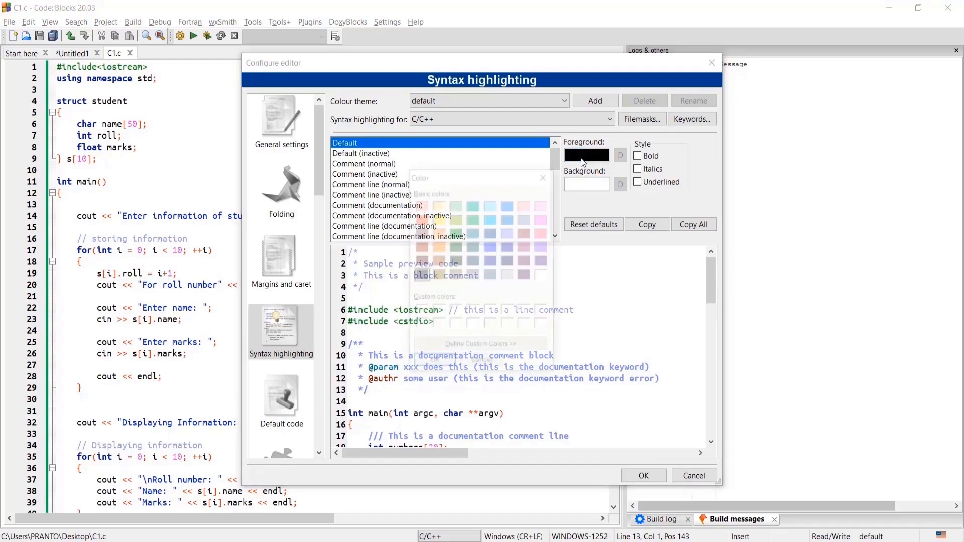
pyautogui.click(544, 275)
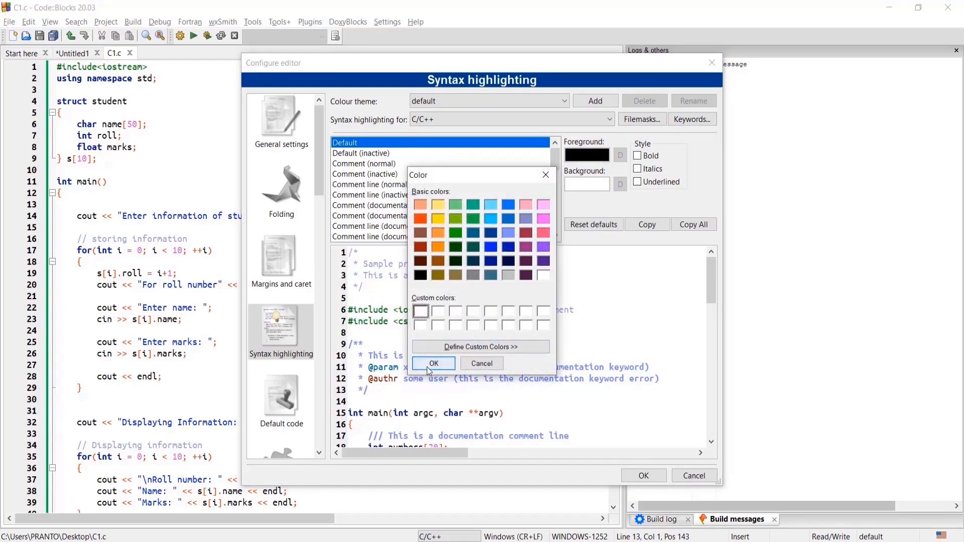
pyautogui.click(433, 363)
pyautogui.click(582, 188)
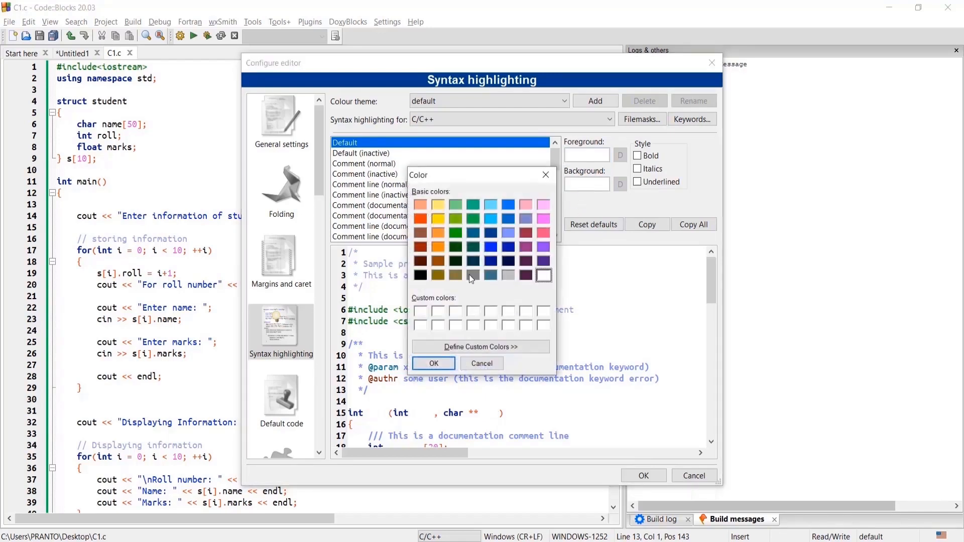
pyautogui.click(426, 280)
pyautogui.click(434, 363)
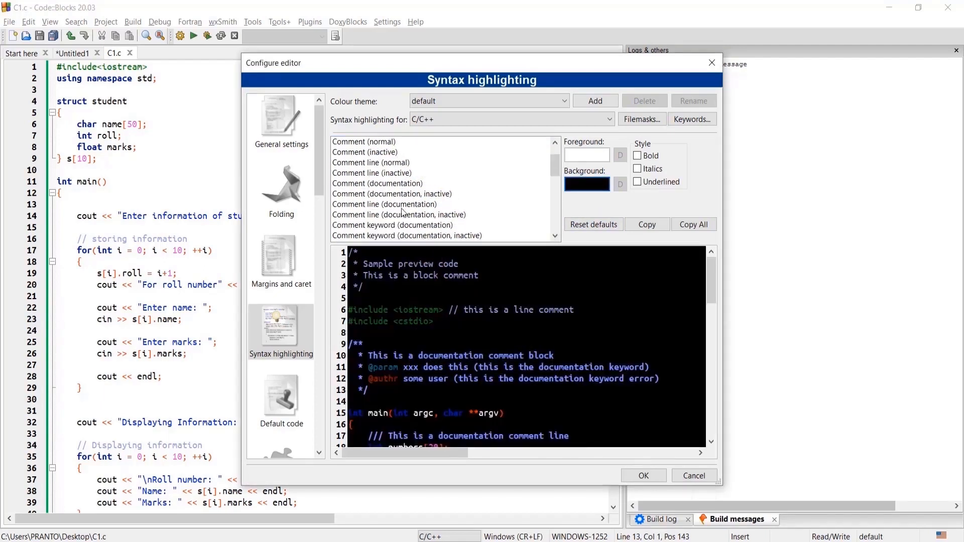
# - Toggle bold off and on again for the Keyword style and accept the editor configuration
pyautogui.scroll(-2, 382, 215)
pyautogui.scroll(-1, 356, 221)
pyautogui.click(358, 215)
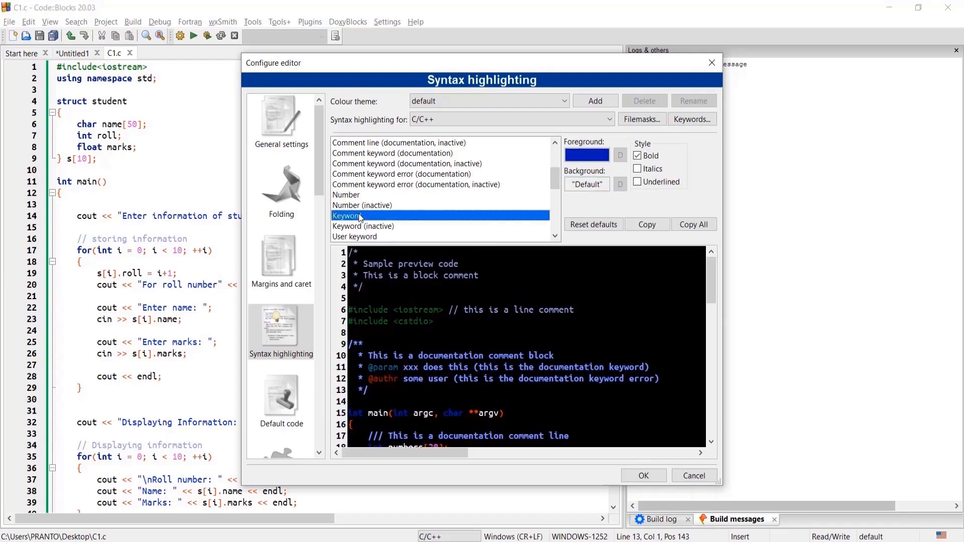
pyautogui.click(638, 156)
pyautogui.click(638, 156)
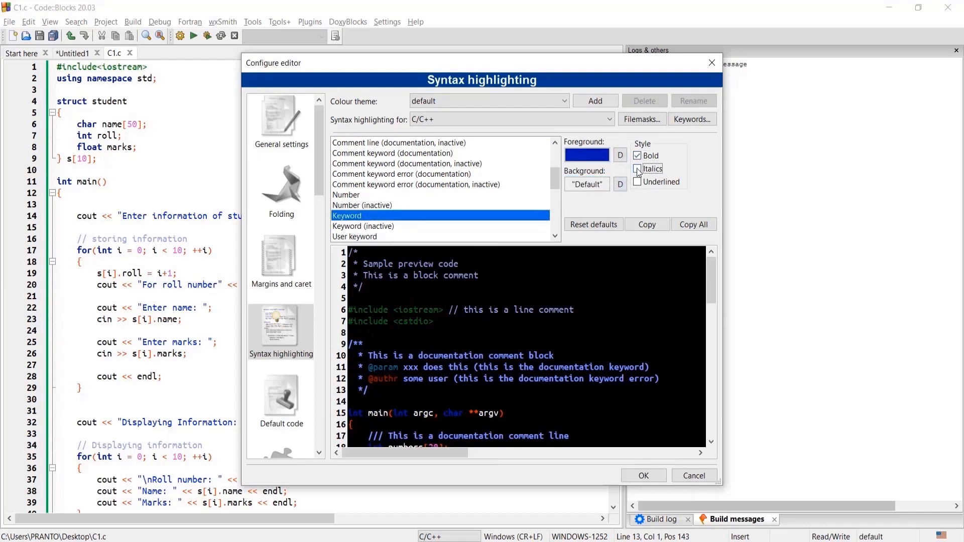
pyautogui.click(652, 477)
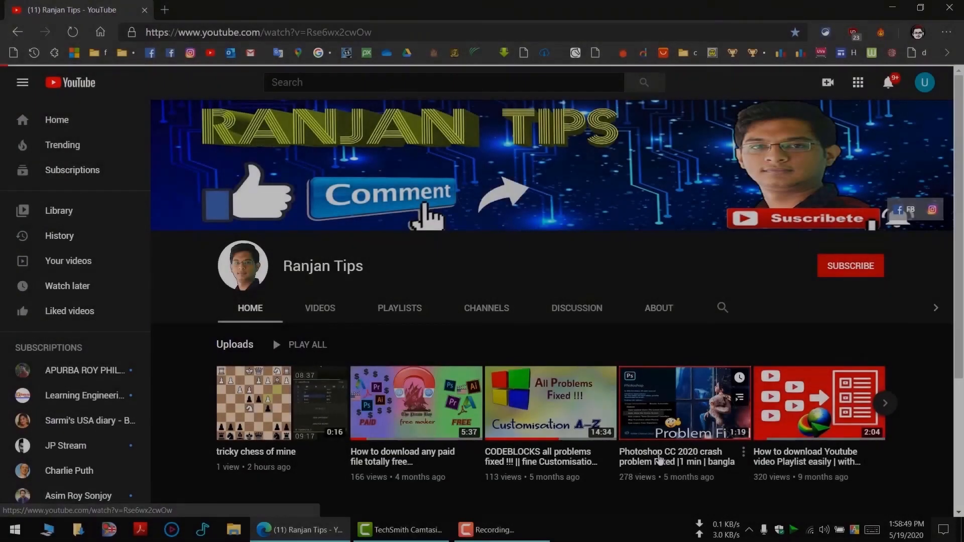
# - On YouTube in the web browser, open the Photoshop CC 2020 crash problem video and subscribe to its channel with all notifications
pyautogui.click(656, 454)
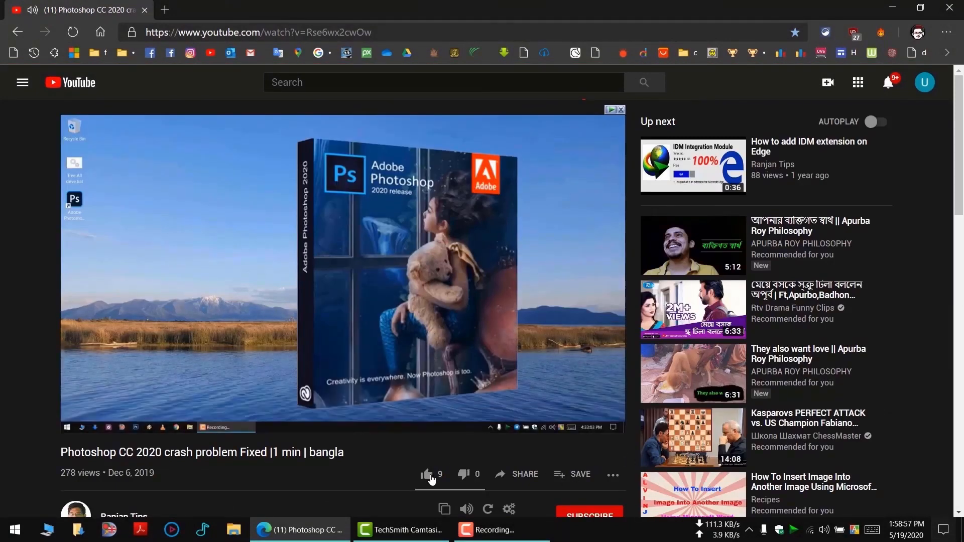
pyautogui.click(426, 475)
pyautogui.click(465, 474)
pyautogui.scroll(-1, 587, 477)
pyautogui.click(573, 446)
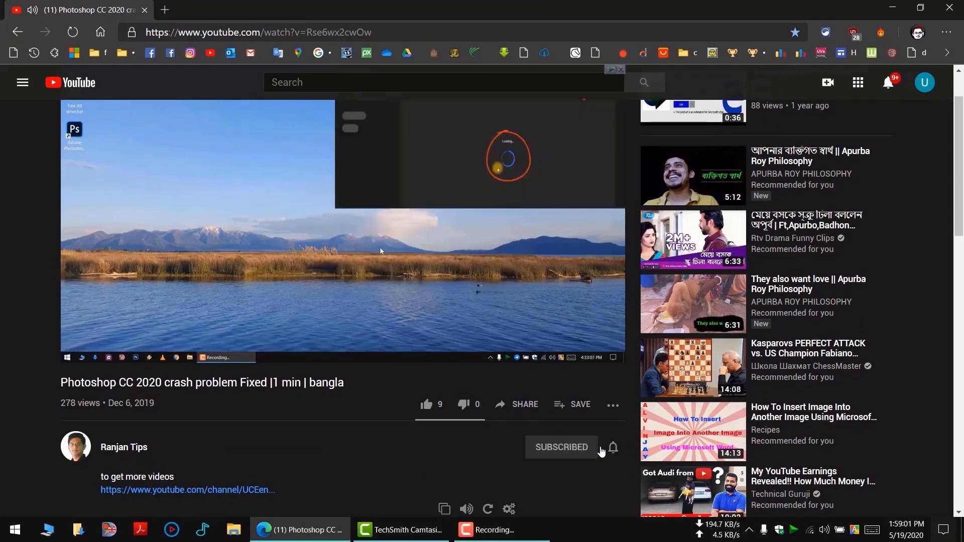
pyautogui.click(613, 448)
pyautogui.click(633, 450)
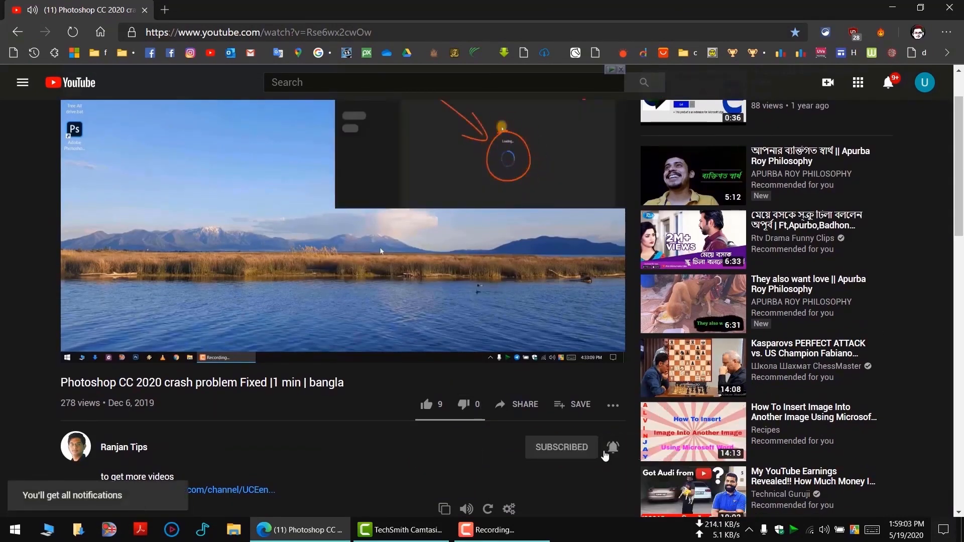